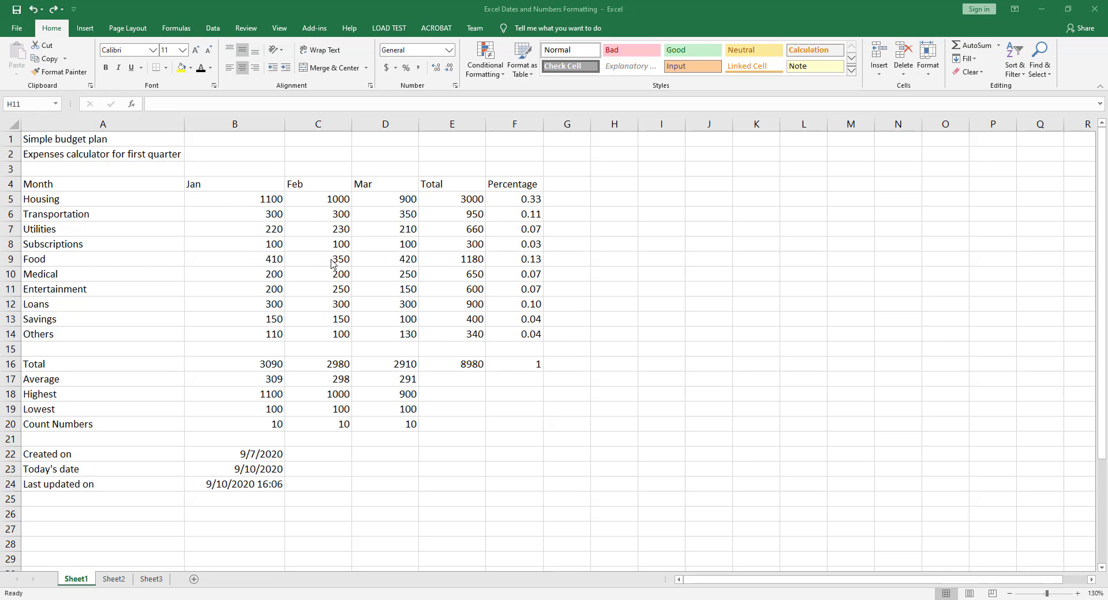
Apply the dollar Accounting number format to the expense amounts in B5:E14 and the totals in B16:E16
{"action": "left_click", "coordinate": [307, 246]}
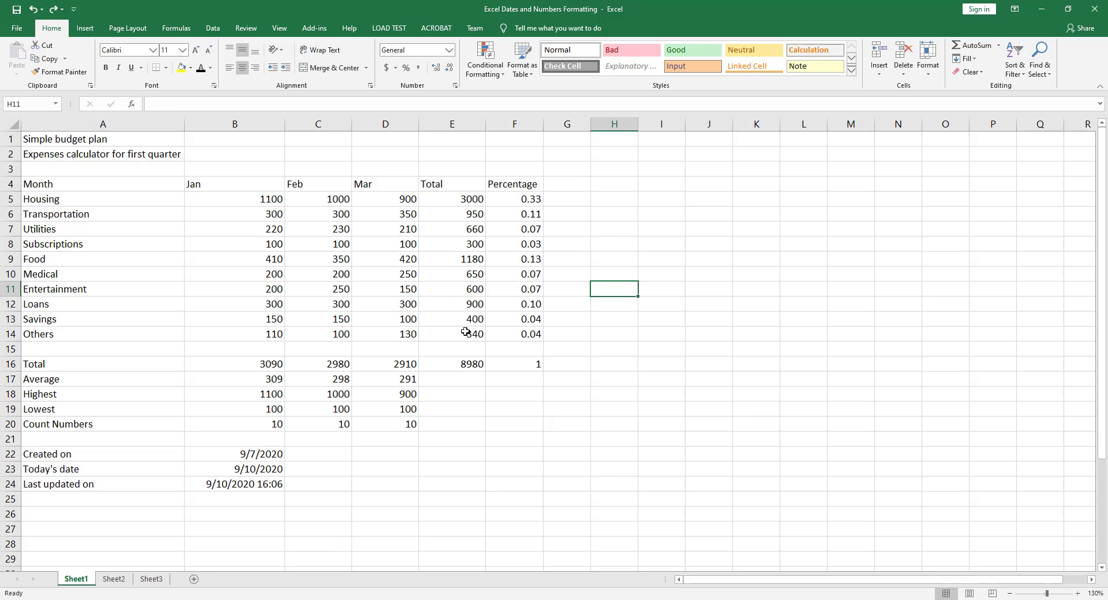
{"action": "left_click_drag", "start_coordinate": [206, 199], "coordinate": [453, 329]}
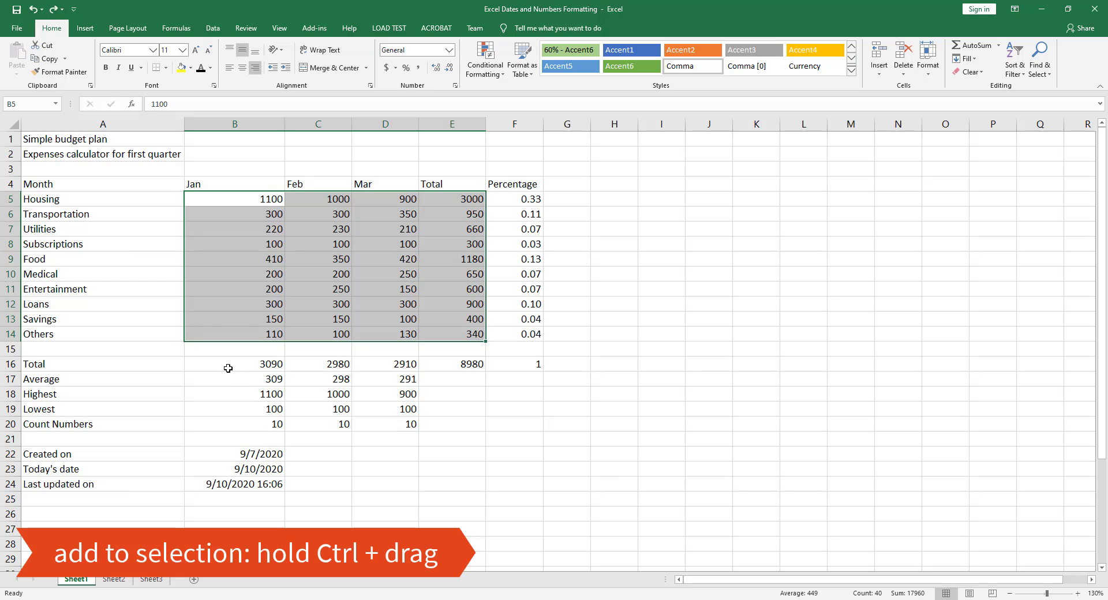
{"action": "left_click_drag", "start_coordinate": [215, 366], "coordinate": [458, 364]}
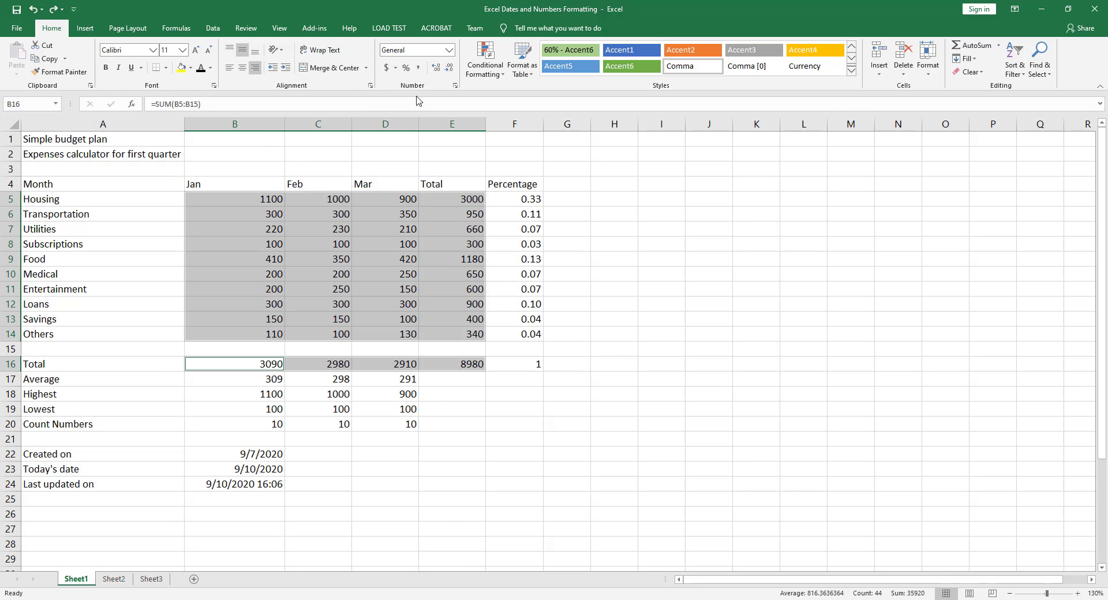
{"action": "left_click", "coordinate": [386, 68]}
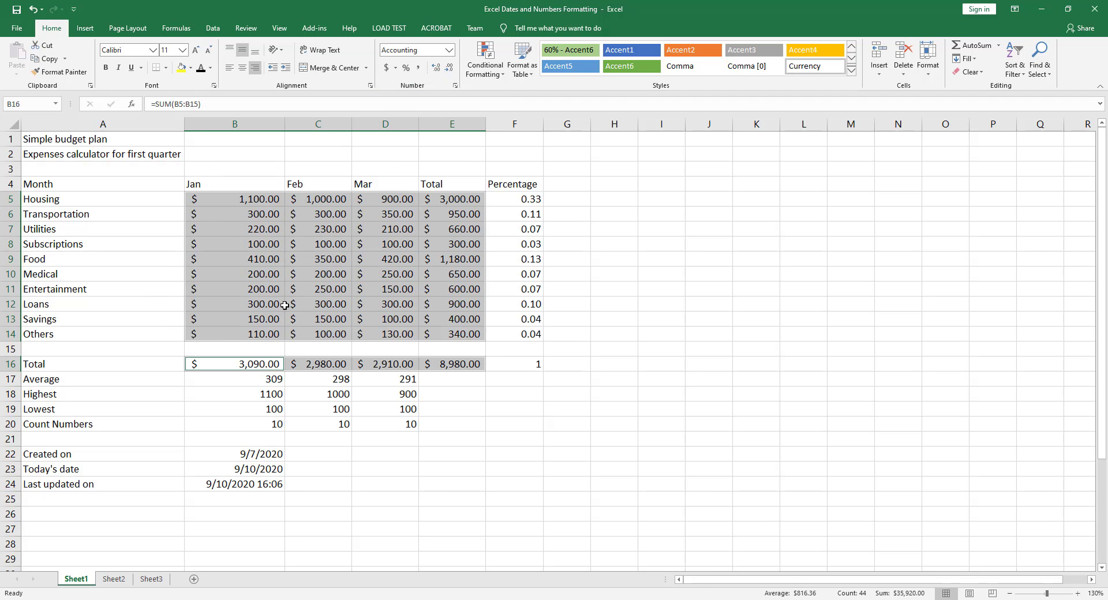
{"action": "left_click", "coordinate": [365, 227]}
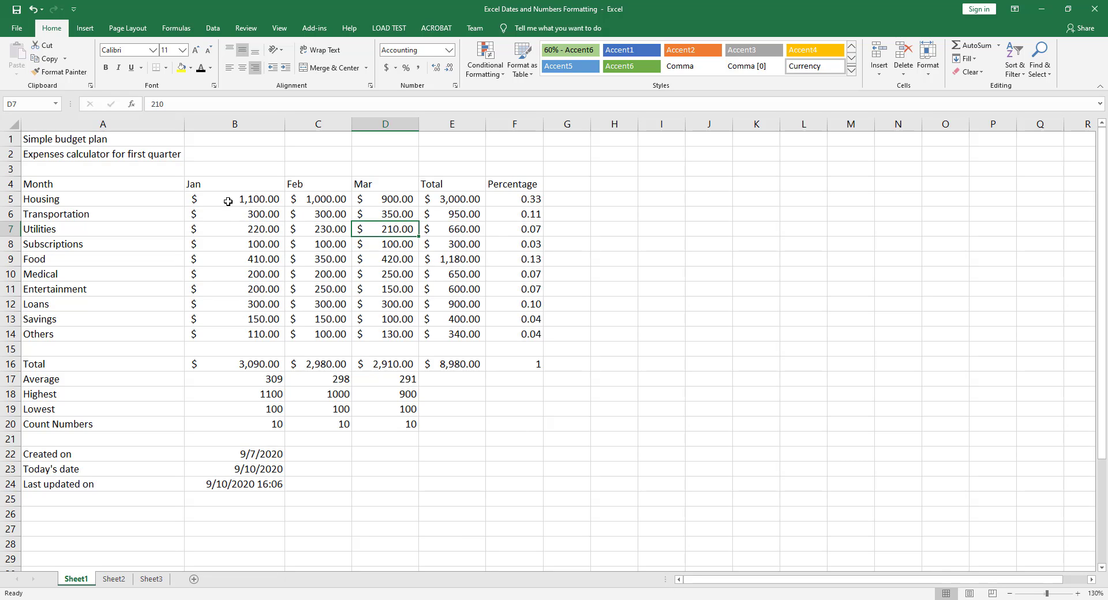
Reduce the amounts in B5:E14 and B16:E16 to no decimal places
{"action": "left_click_drag", "start_coordinate": [229, 201], "coordinate": [441, 334]}
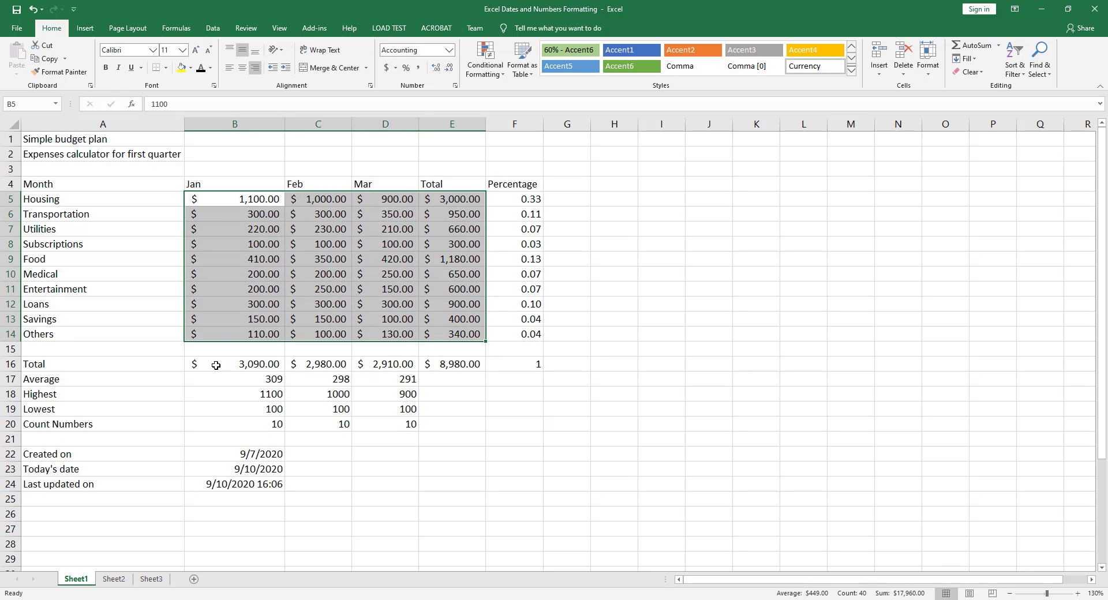
{"action": "left_click_drag", "start_coordinate": [216, 365], "coordinate": [442, 365]}
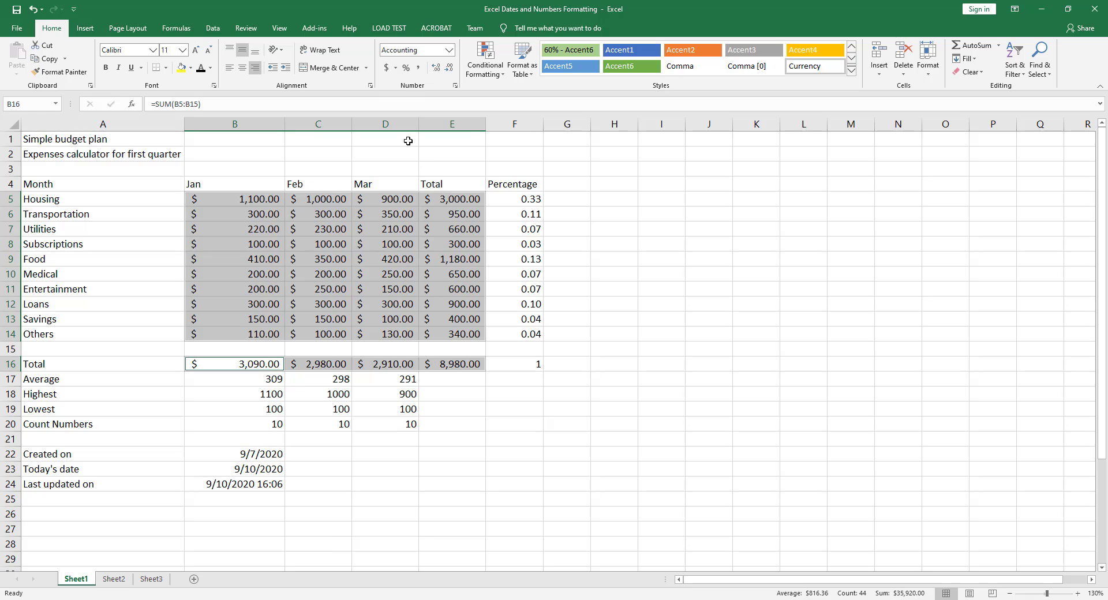
{"action": "left_click", "coordinate": [450, 69]}
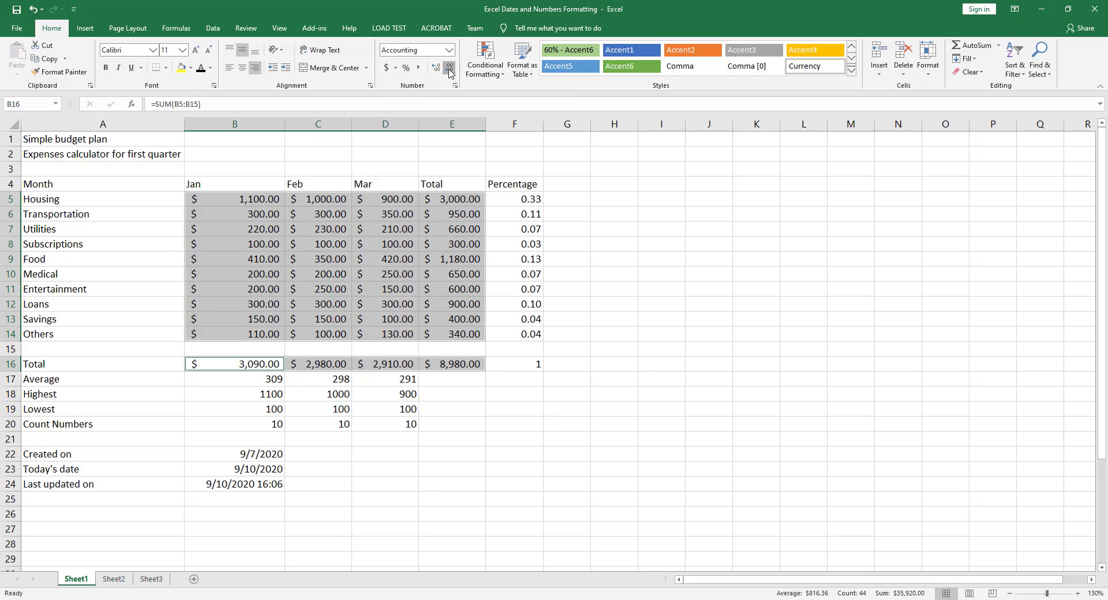
{"action": "left_click", "coordinate": [450, 69]}
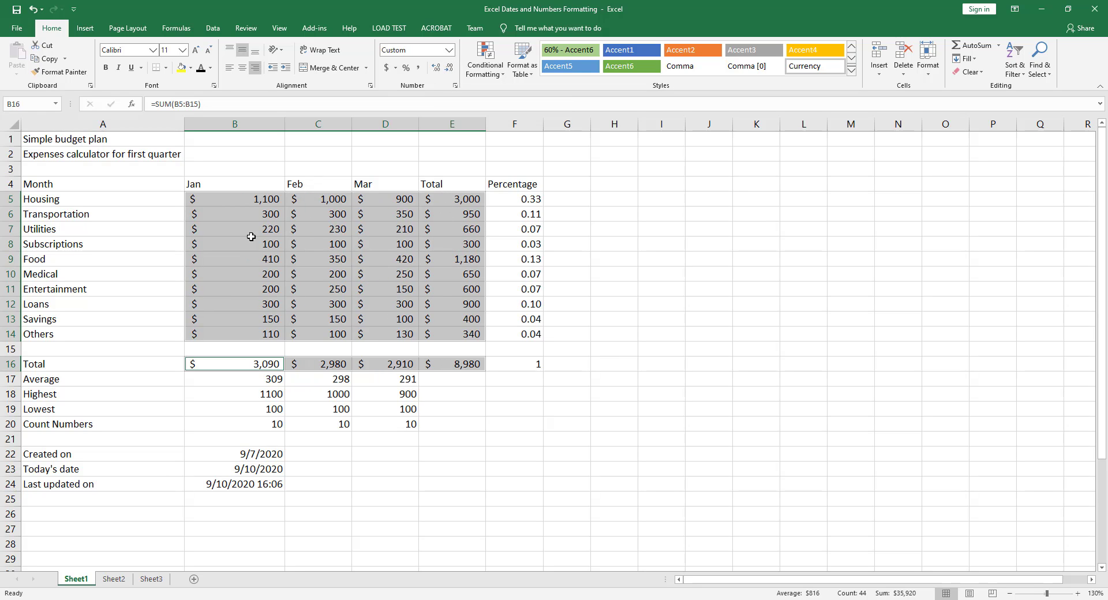
{"action": "left_click", "coordinate": [345, 265]}
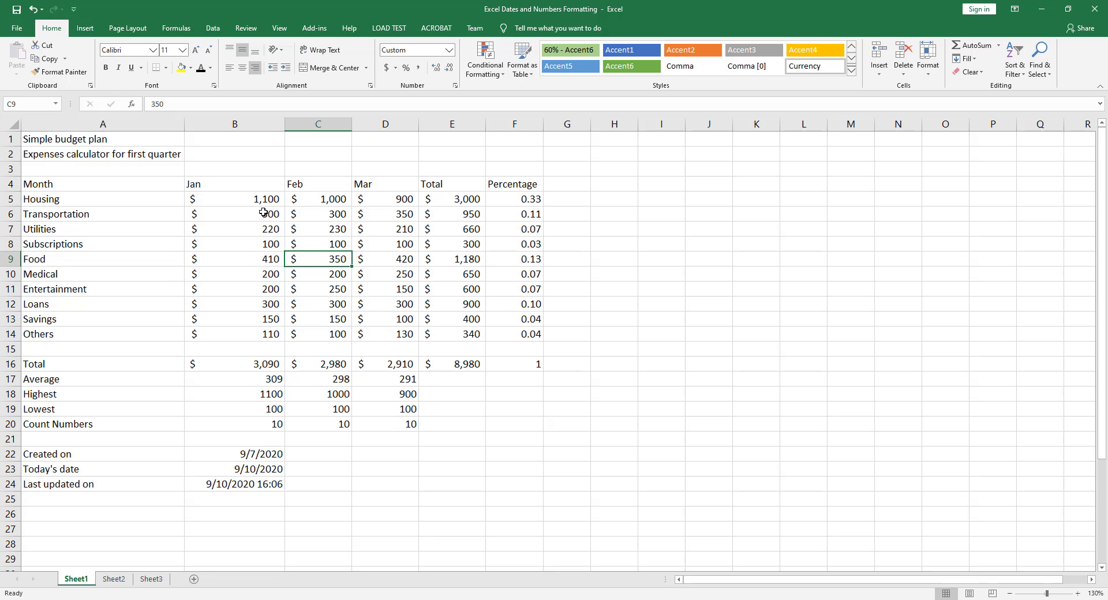
Apply the Percentage number format to the Percentage column values in F5:F16
{"action": "left_click", "coordinate": [460, 215]}
{"action": "left_click", "coordinate": [510, 200]}
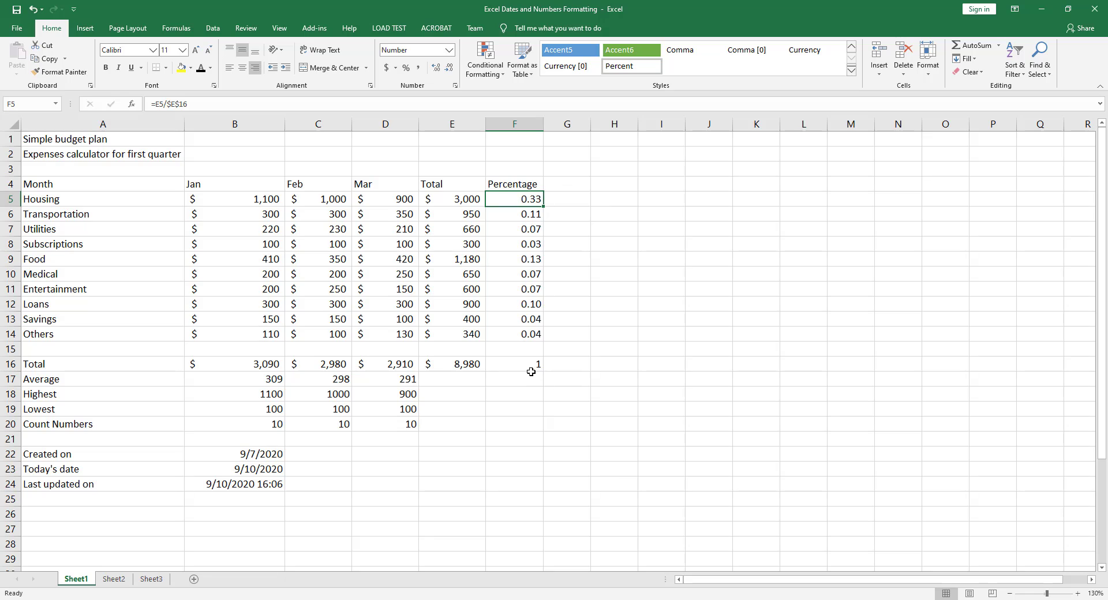
{"action": "left_click", "coordinate": [521, 216]}
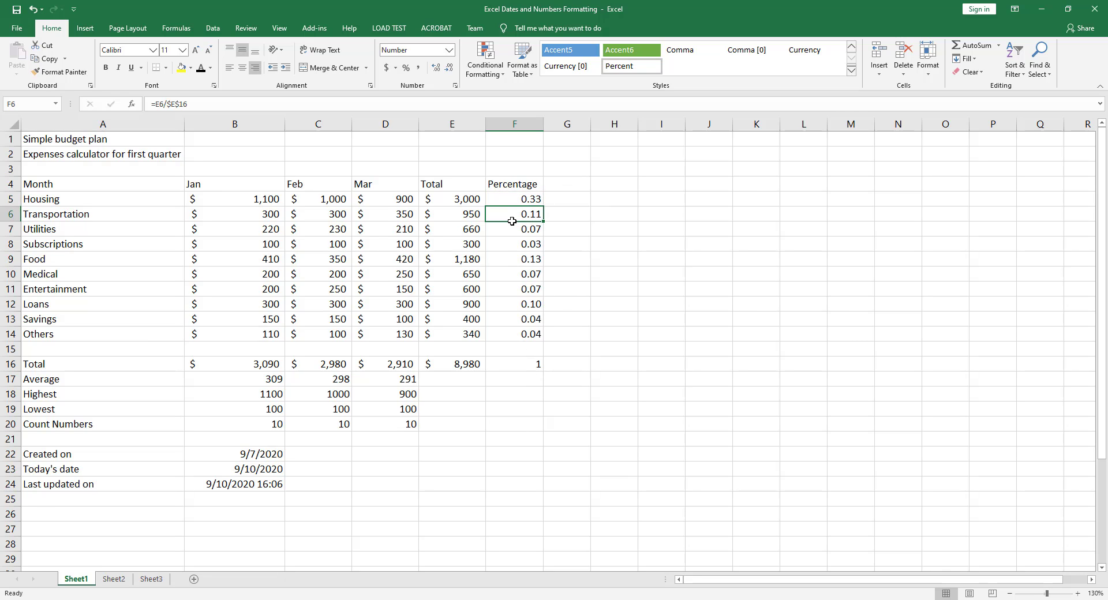
{"action": "left_click_drag", "start_coordinate": [513, 201], "coordinate": [518, 363]}
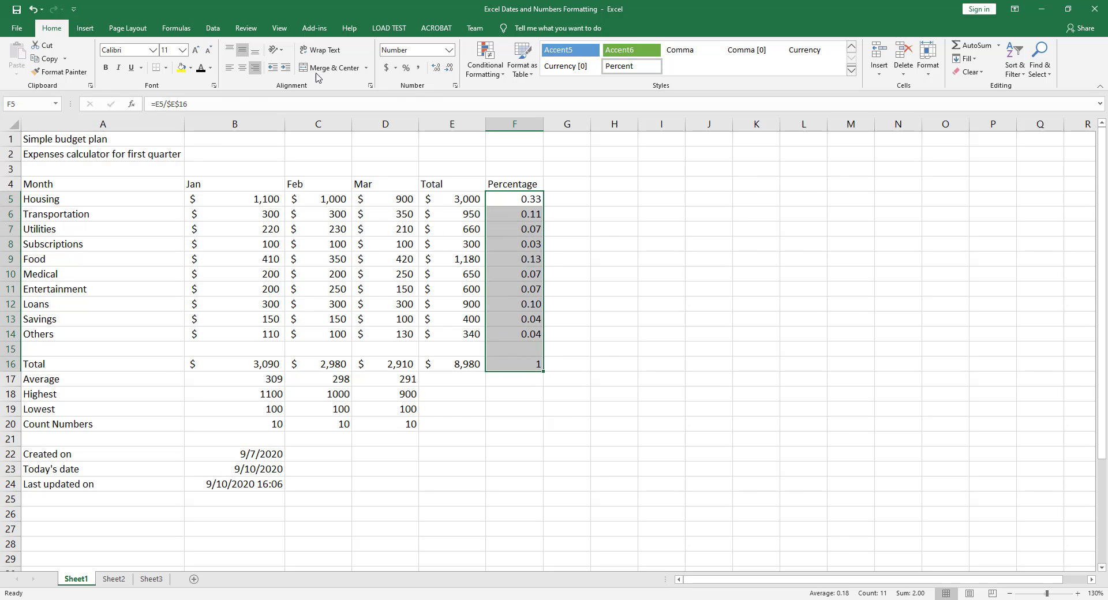
{"action": "left_click", "coordinate": [406, 69]}
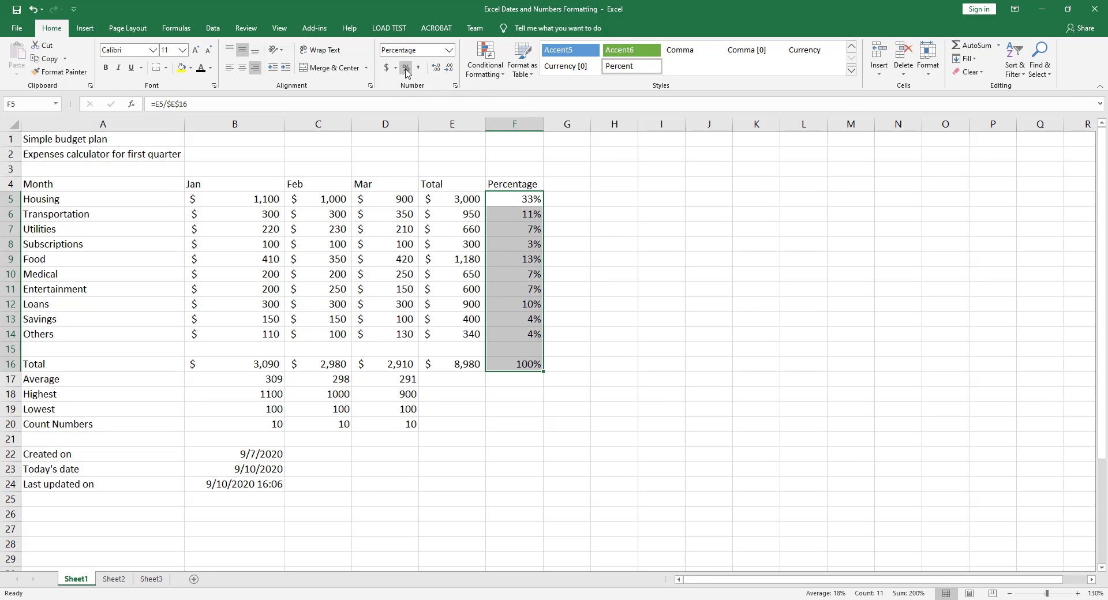
{"action": "left_click", "coordinate": [521, 198]}
{"action": "left_click", "coordinate": [518, 214]}
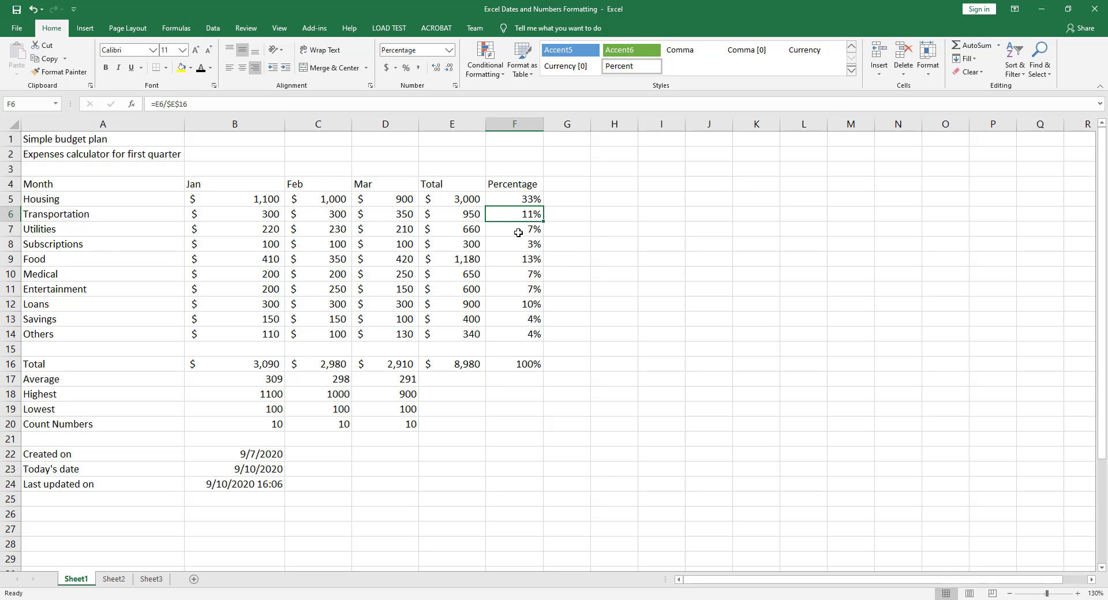
{"action": "left_click", "coordinate": [517, 230]}
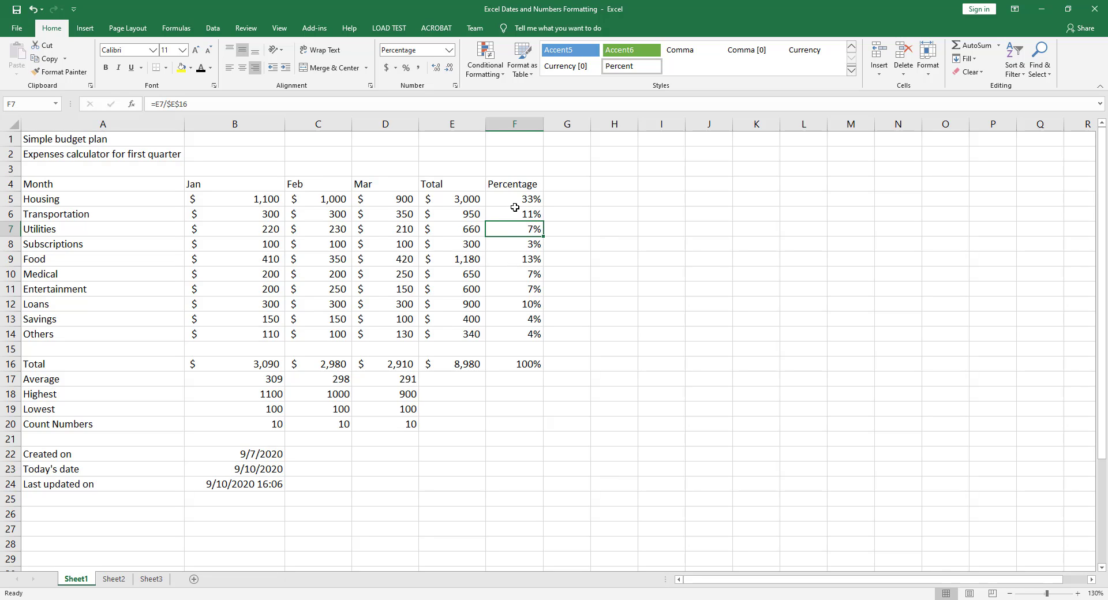
Increase the category percentages in F5:F14 to two decimal places
{"action": "left_click_drag", "start_coordinate": [512, 201], "coordinate": [518, 333]}
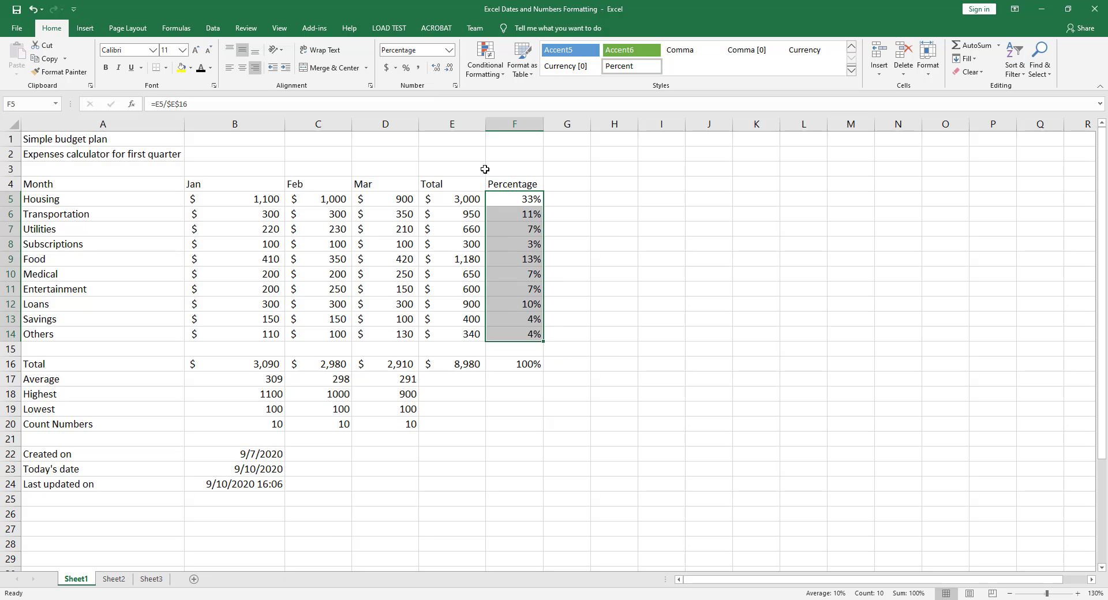
{"action": "left_click", "coordinate": [436, 69]}
{"action": "left_click", "coordinate": [436, 70]}
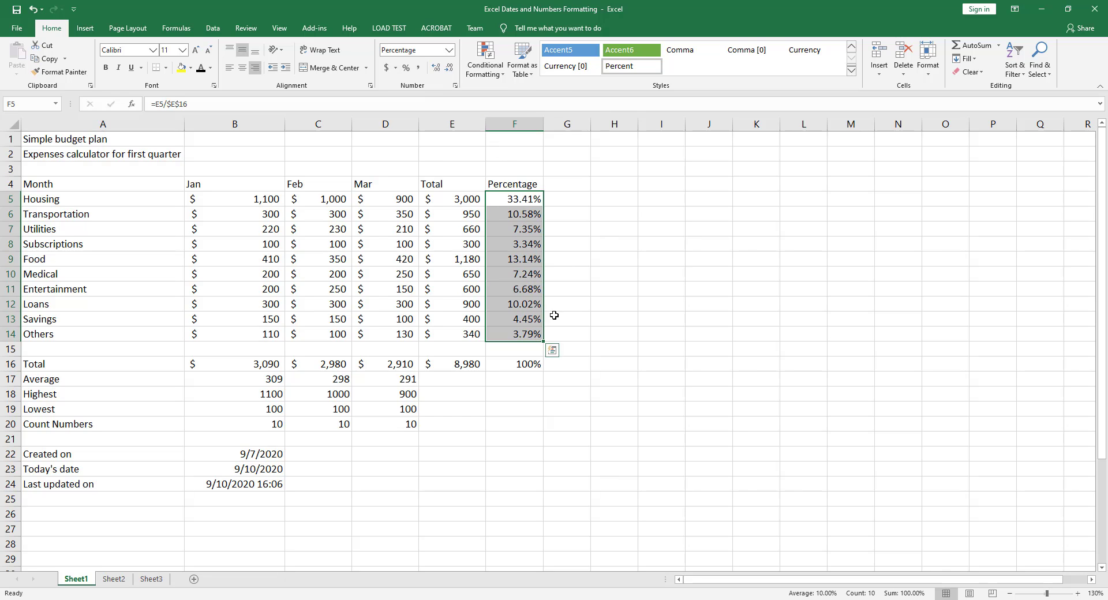
{"action": "left_click", "coordinate": [582, 321]}
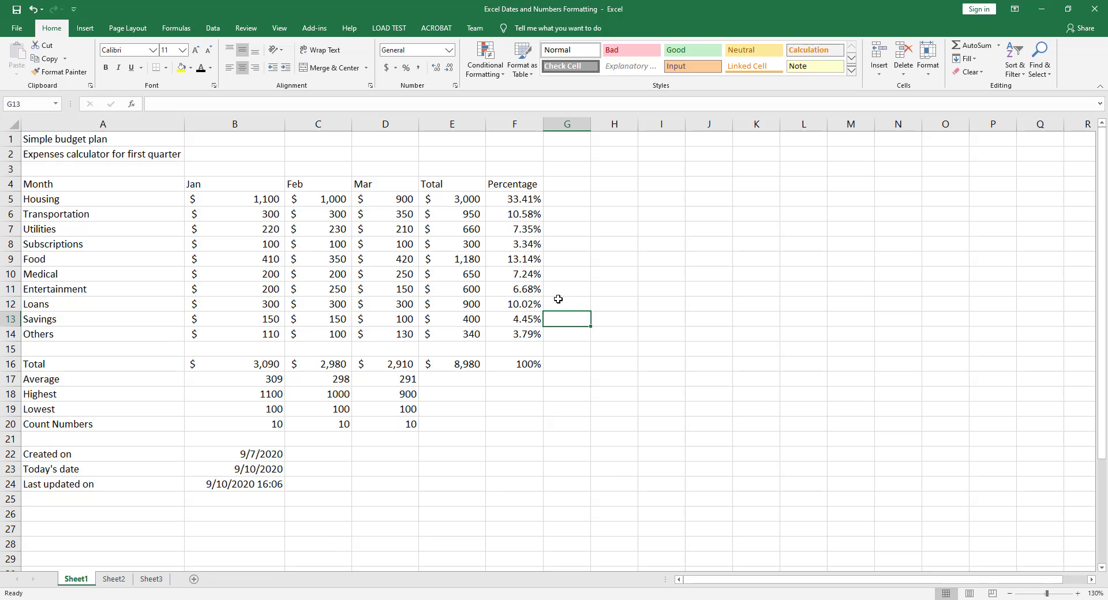
Format the Created on date in B22 with the "March 14, 2012" date type
{"action": "left_click", "coordinate": [255, 454]}
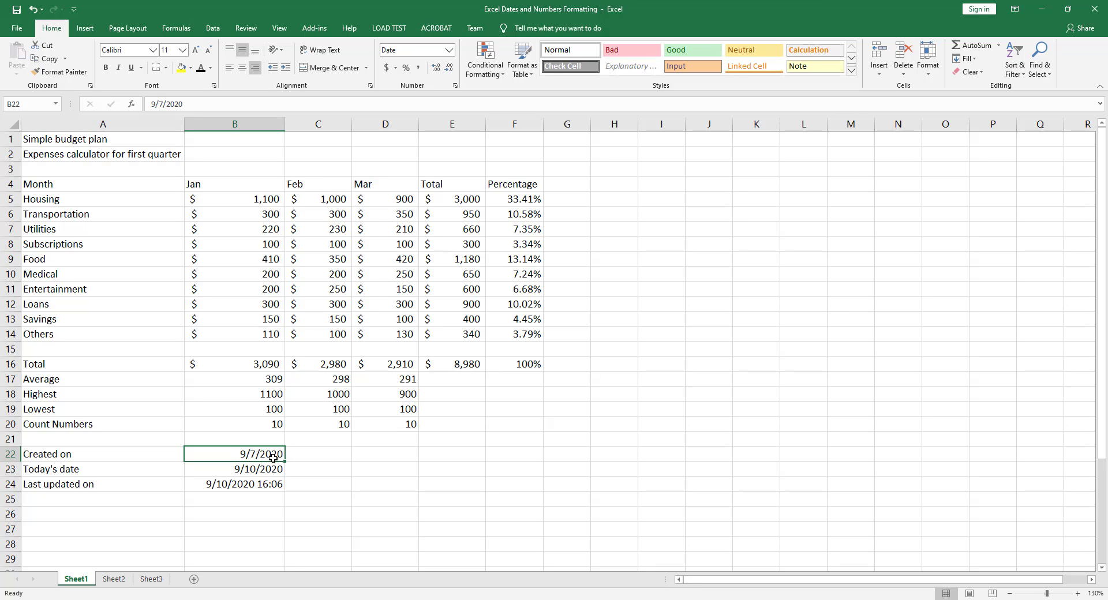
{"action": "left_click", "coordinate": [250, 472]}
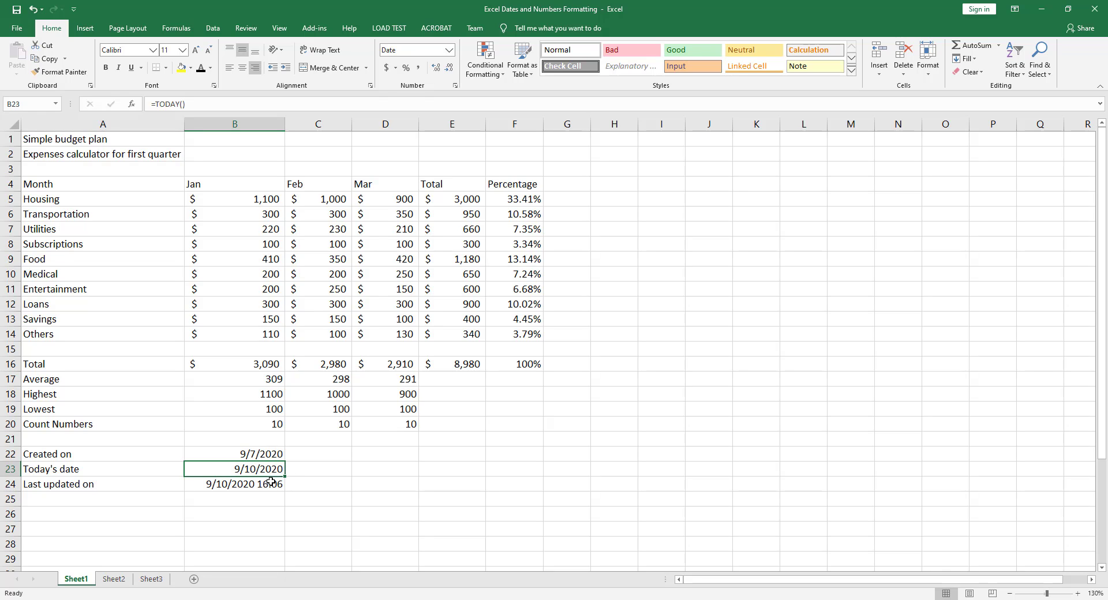
{"action": "left_click", "coordinate": [250, 485]}
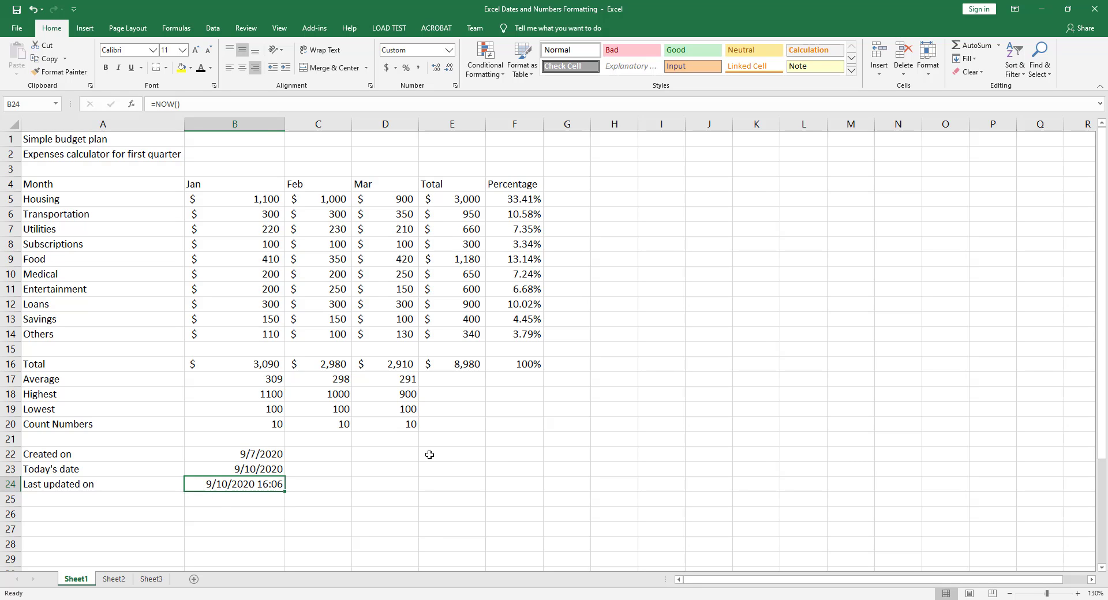
{"action": "left_click", "coordinate": [230, 456]}
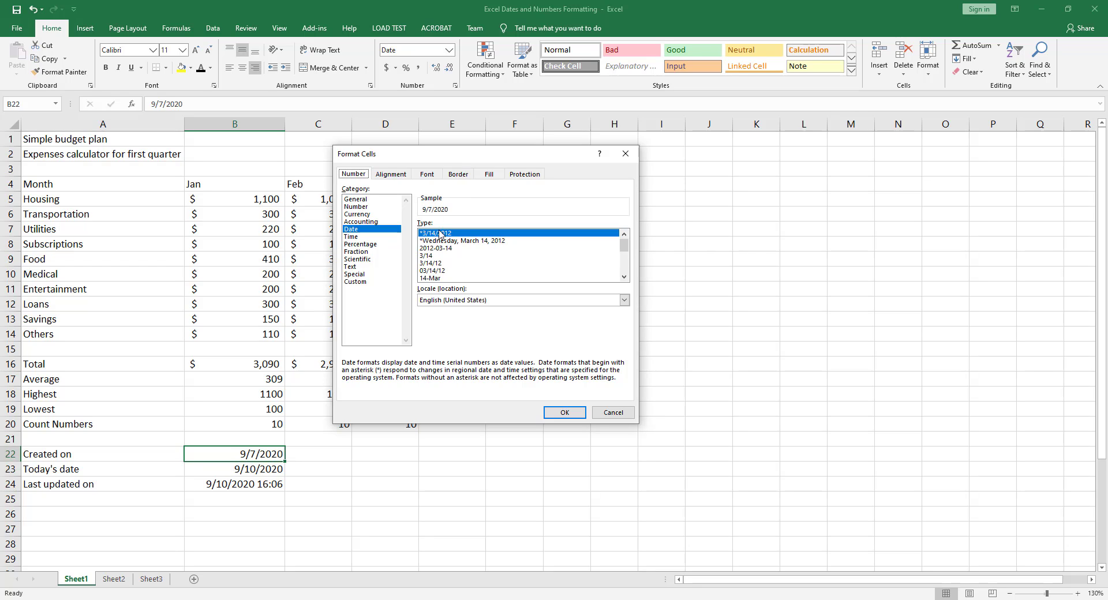
{"action": "left_click", "coordinate": [625, 278]}
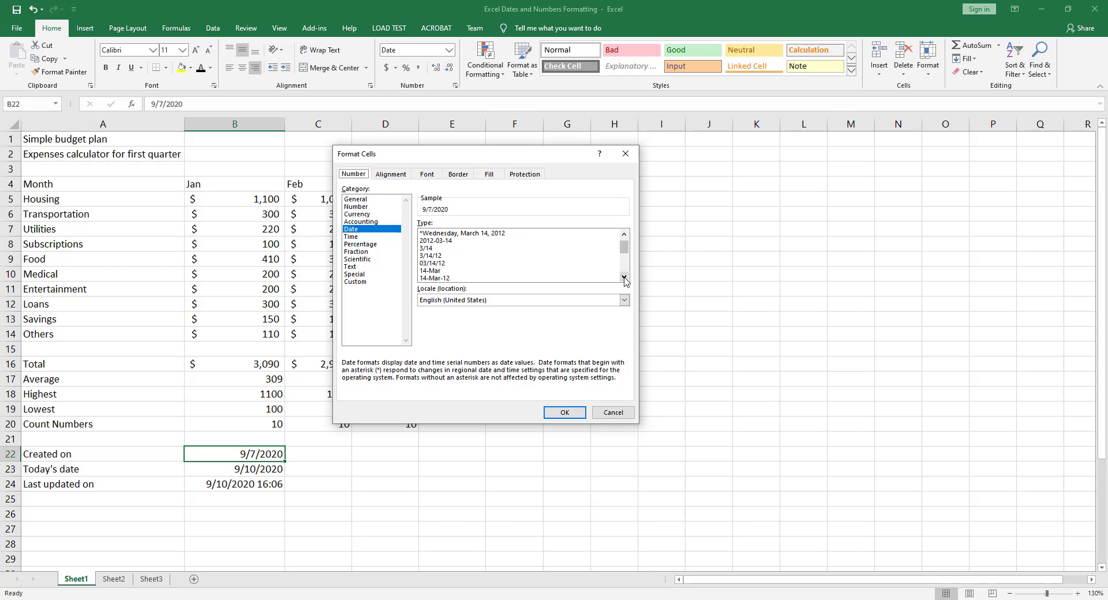
{"action": "left_click", "coordinate": [624, 279]}
{"action": "left_click", "coordinate": [625, 279]}
{"action": "left_click", "coordinate": [625, 279]}
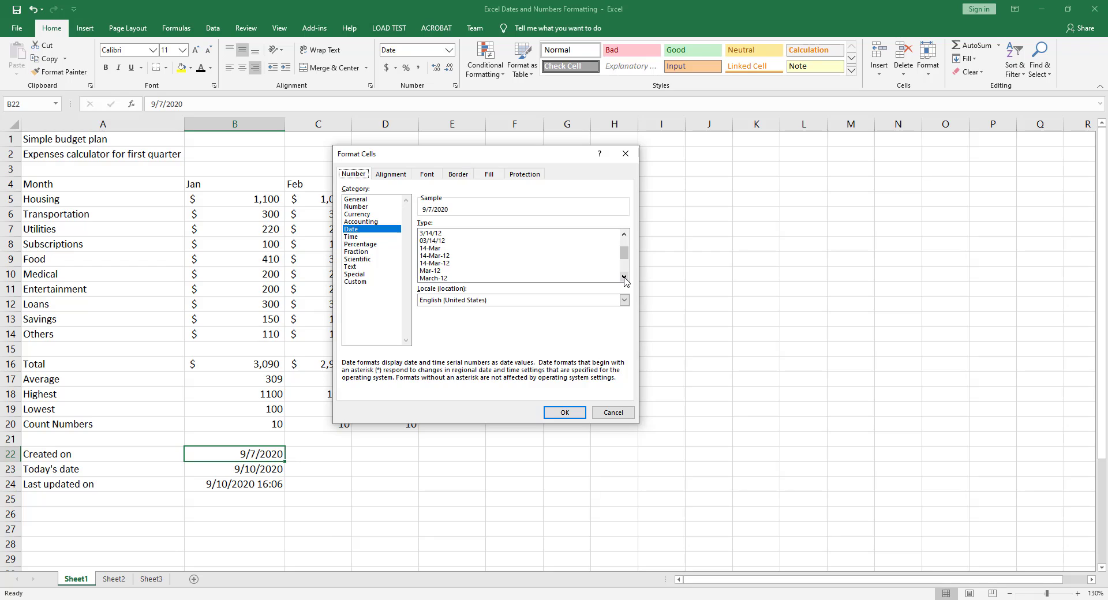
{"action": "left_click", "coordinate": [625, 279]}
{"action": "left_click", "coordinate": [624, 279]}
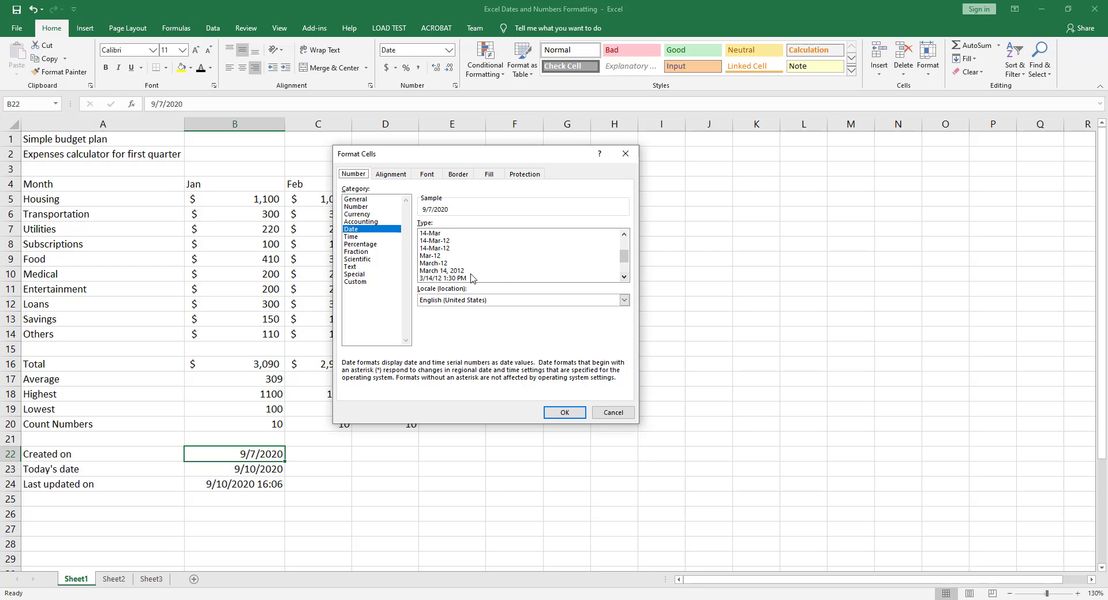
{"action": "left_click", "coordinate": [445, 271]}
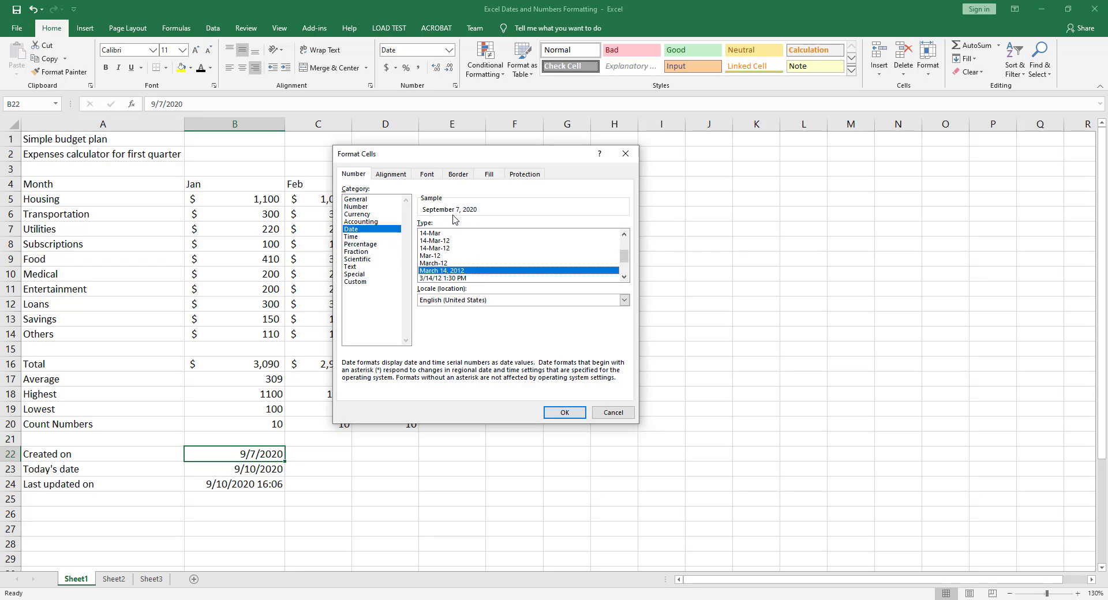
{"action": "left_click", "coordinate": [559, 413]}
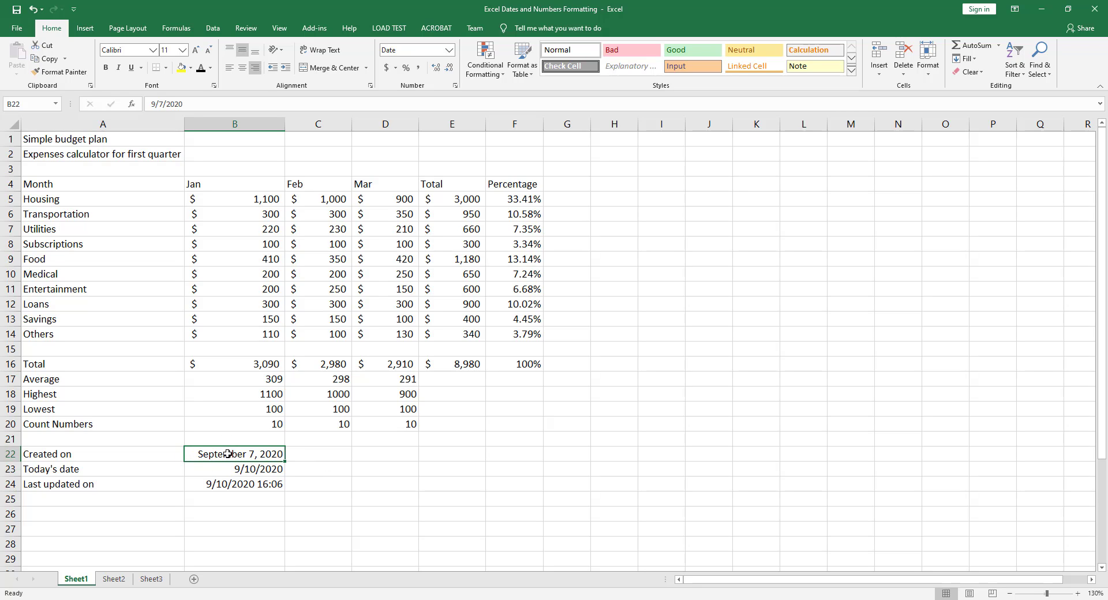
Copy the date format of B22 to Today's date in B23 with Format Painter, and left-align B22:B24
{"action": "left_click", "coordinate": [60, 72]}
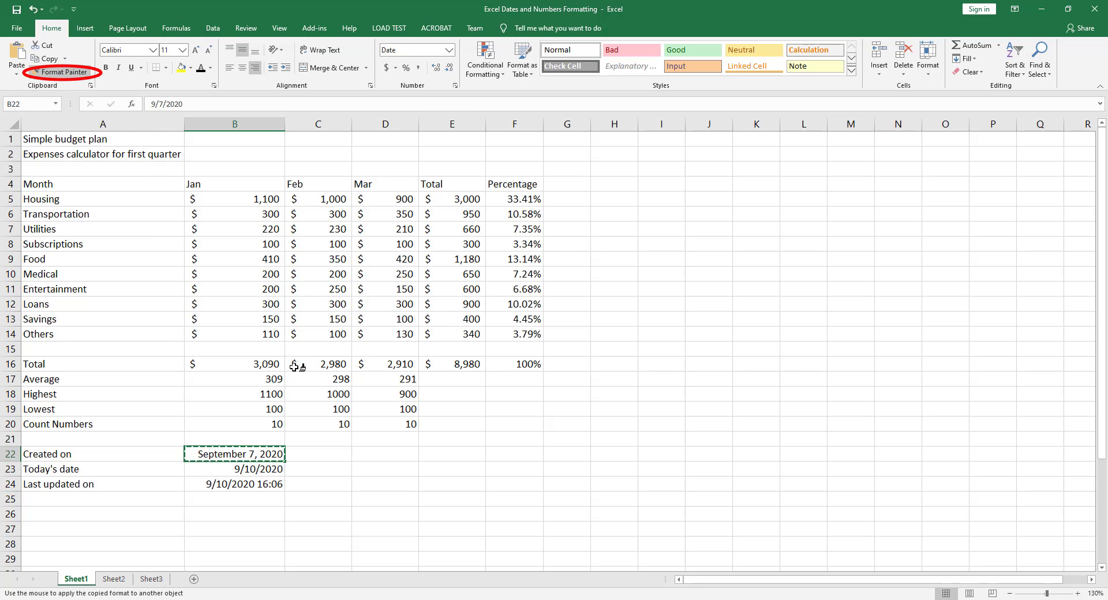
{"action": "left_click", "coordinate": [249, 471]}
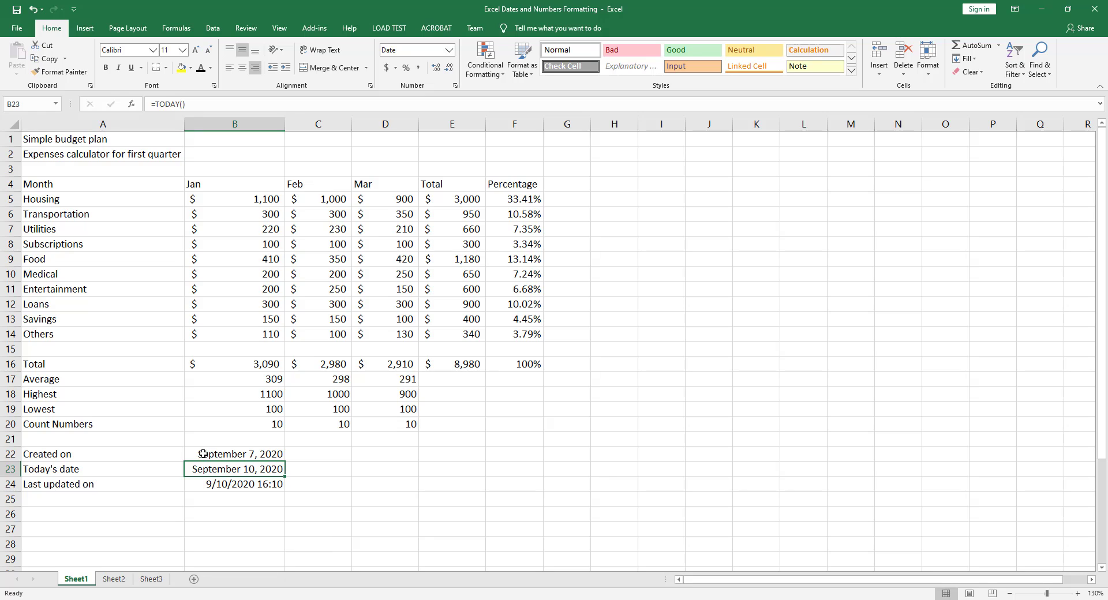
{"action": "left_click_drag", "start_coordinate": [203, 454], "coordinate": [209, 486]}
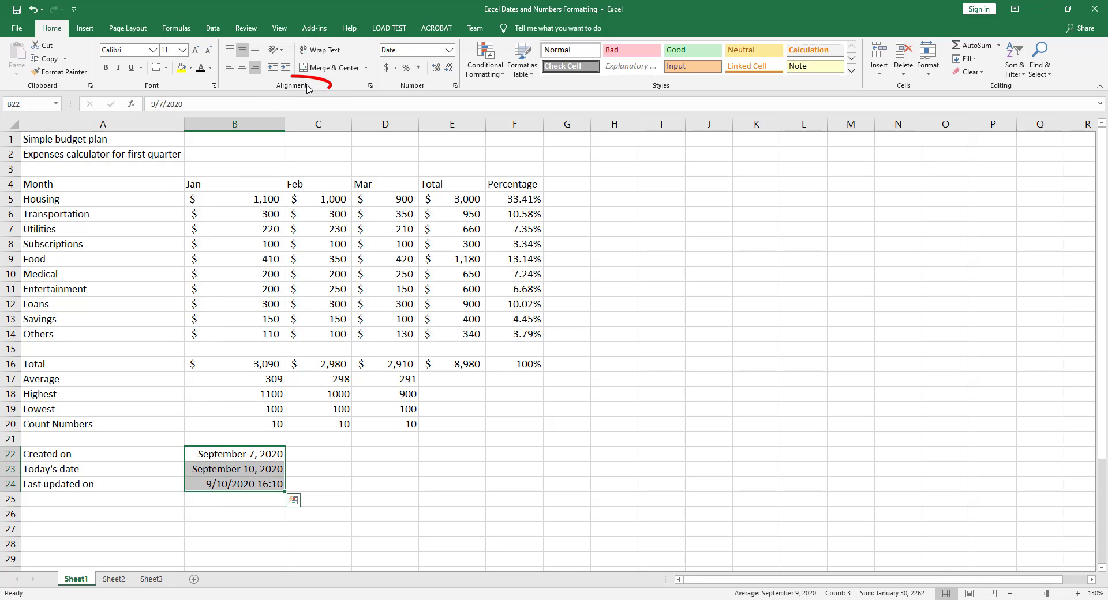
{"action": "left_click", "coordinate": [229, 68]}
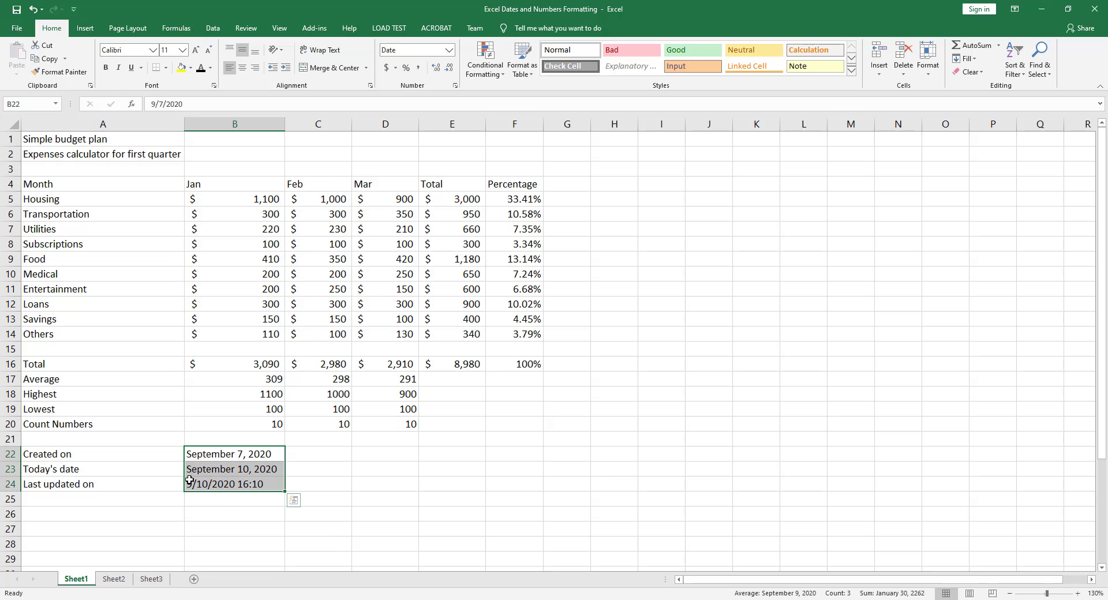
{"action": "left_click", "coordinate": [207, 487]}
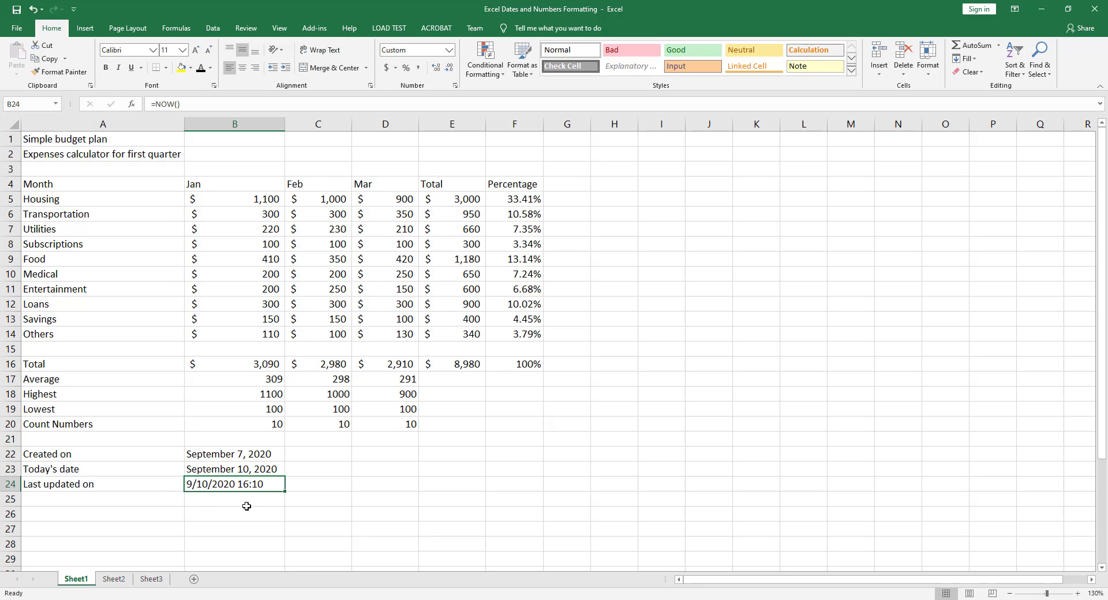
{"action": "left_click", "coordinate": [268, 502]}
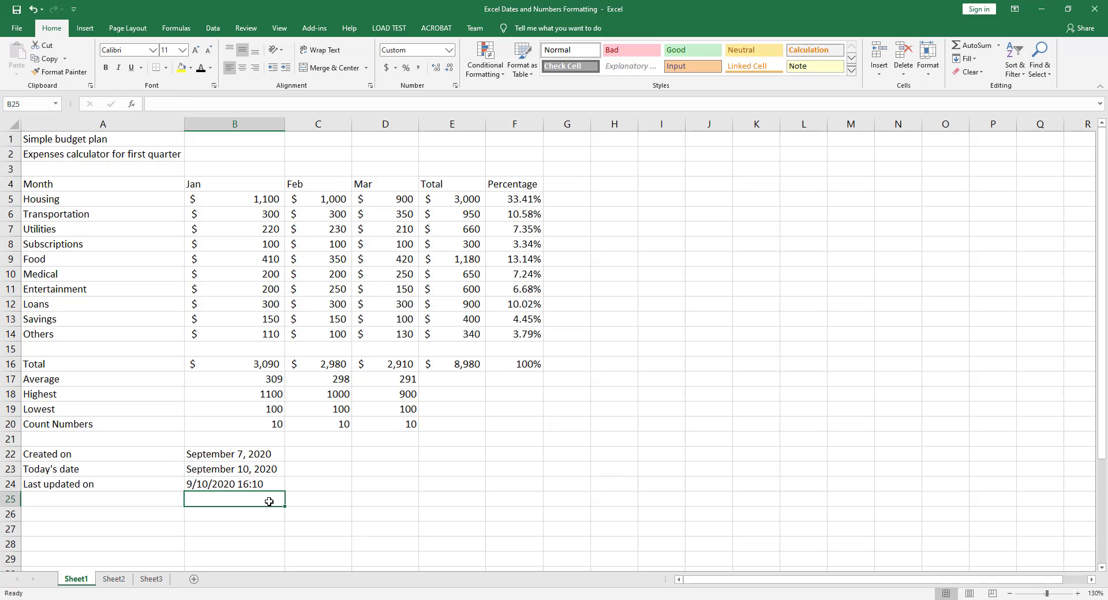
{"action": "left_click", "coordinate": [230, 486]}
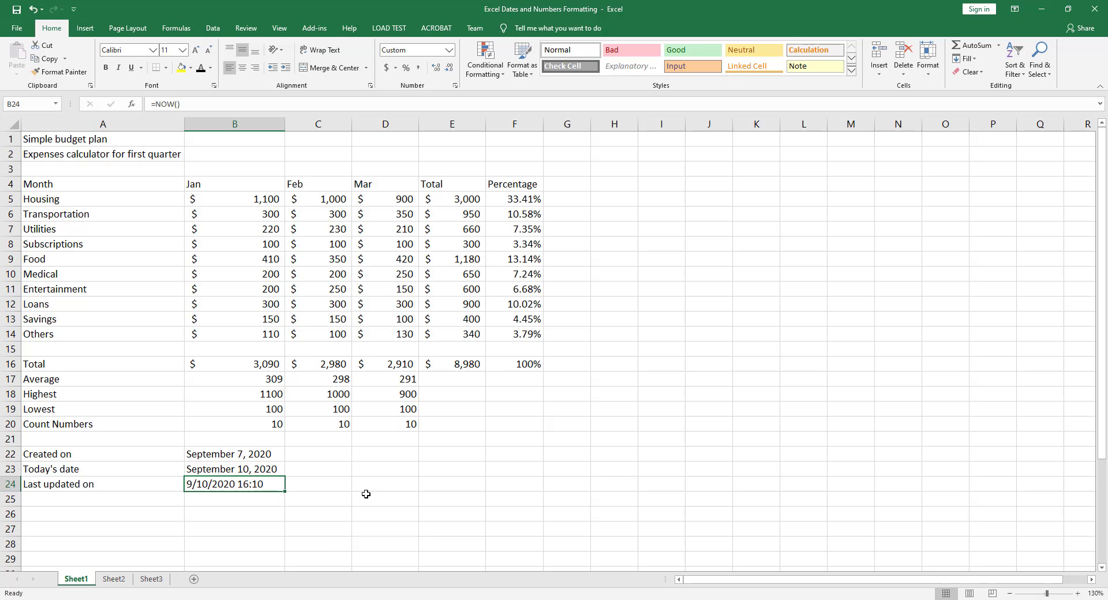
Merge cells B24:D24 holding the Last updated on value and left-align the merged cell
{"action": "left_click", "coordinate": [264, 500]}
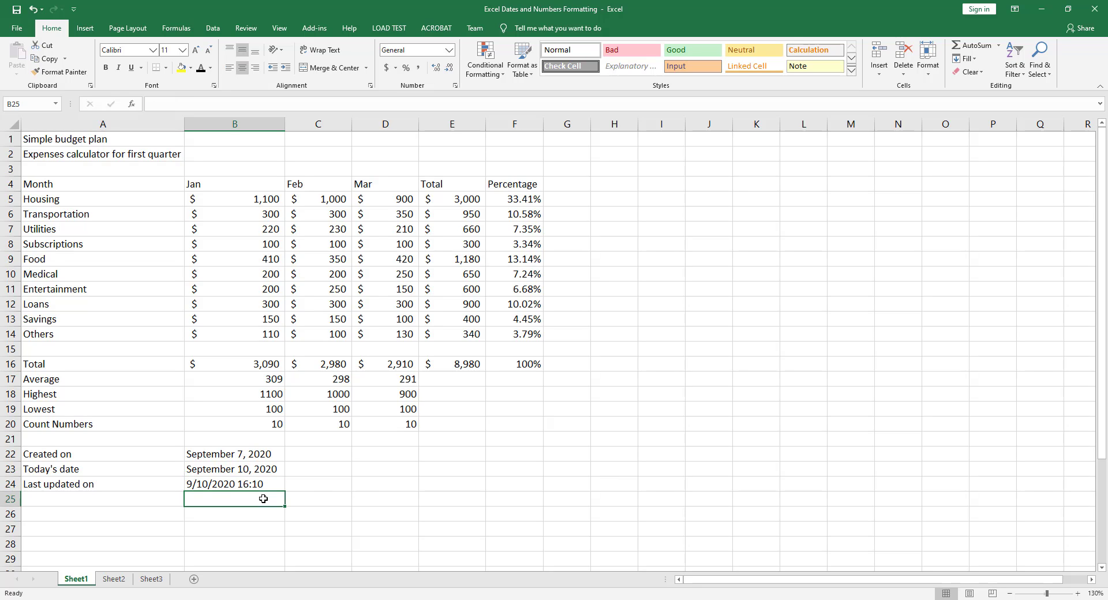
{"action": "left_click", "coordinate": [222, 485]}
{"action": "left_click_drag", "start_coordinate": [298, 485], "coordinate": [371, 484]}
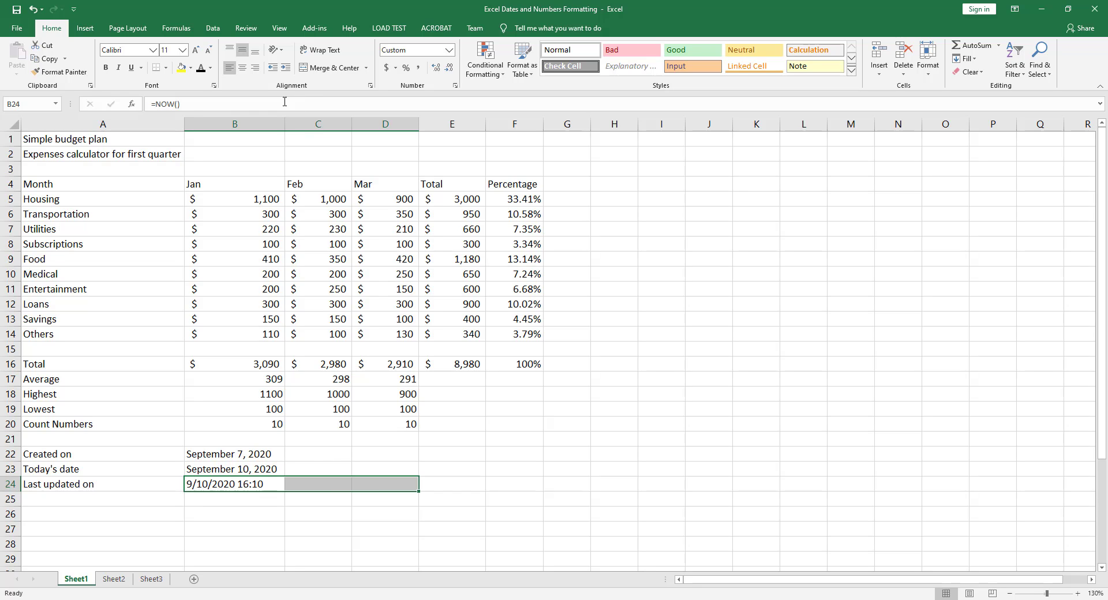
{"action": "left_click", "coordinate": [325, 68]}
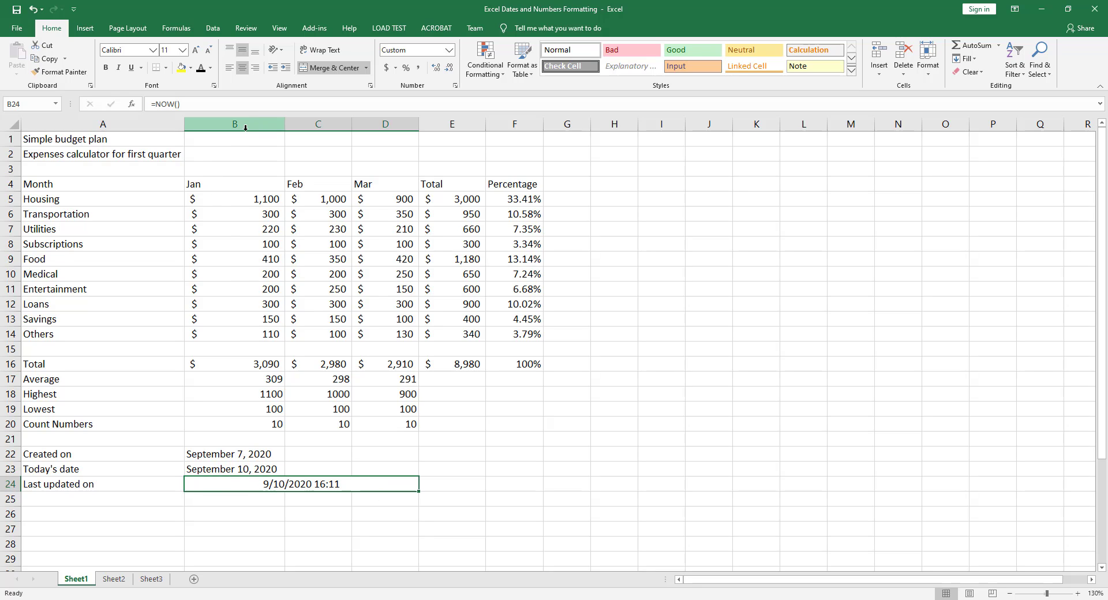
{"action": "left_click", "coordinate": [229, 68]}
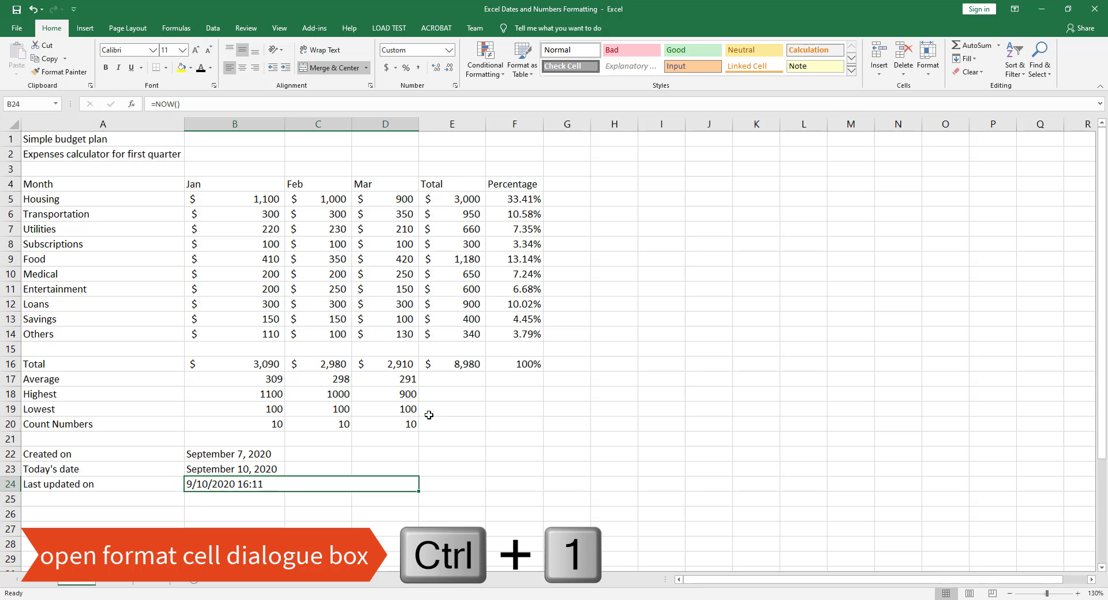
Apply the custom number format "mmmm dd, yyyy at hh:mm:ss" to the Last updated on value in B24
{"action": "key", "text": "ctrl+1"}
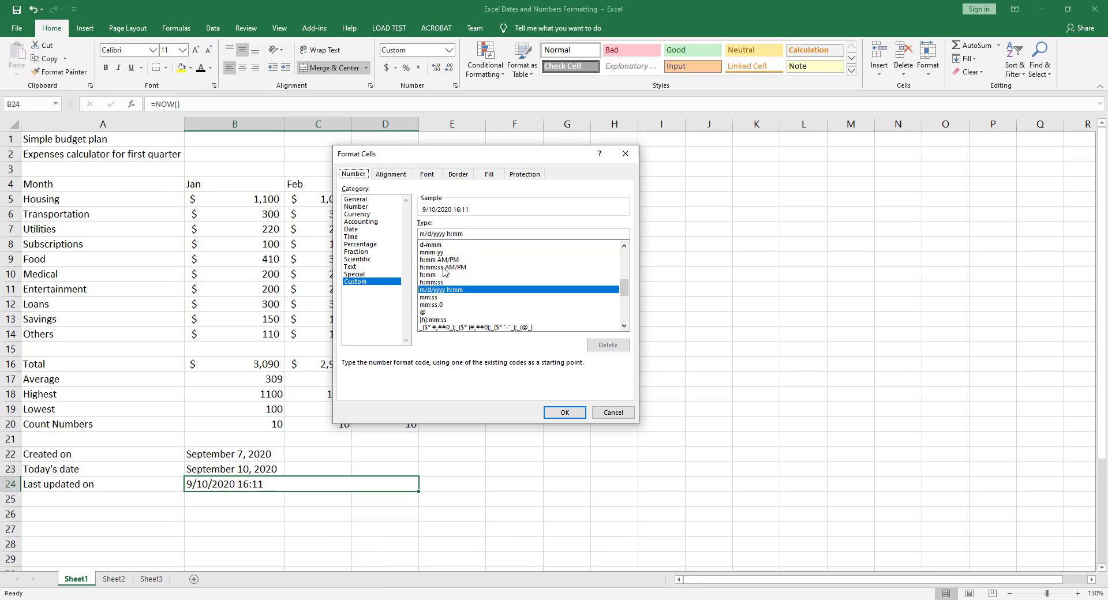
{"action": "left_click_drag", "start_coordinate": [472, 233], "coordinate": [411, 236]}
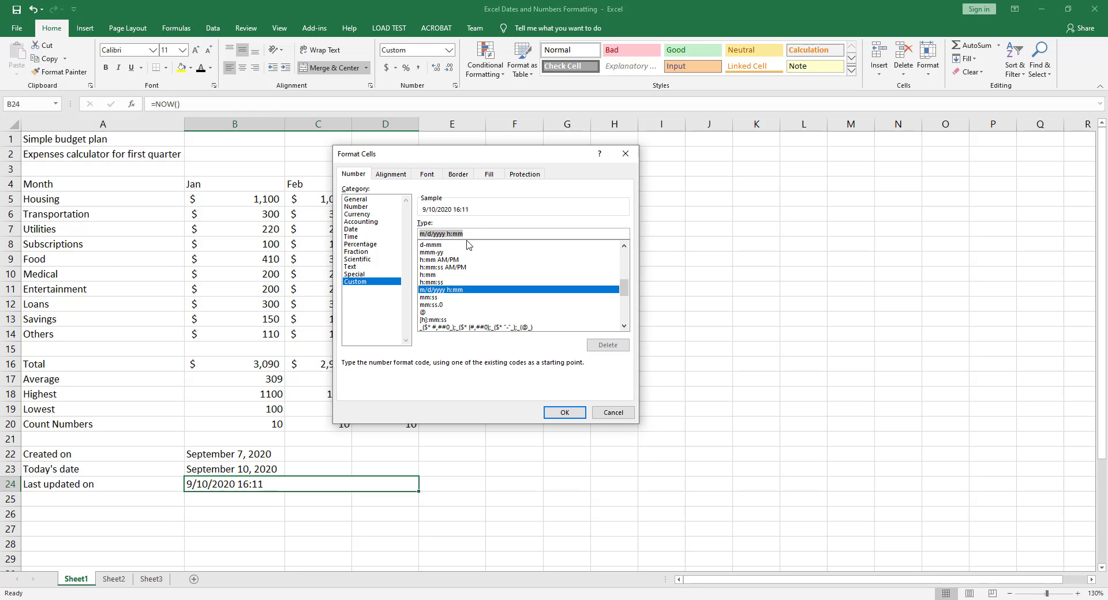
{"action": "key", "text": "BackSpace"}
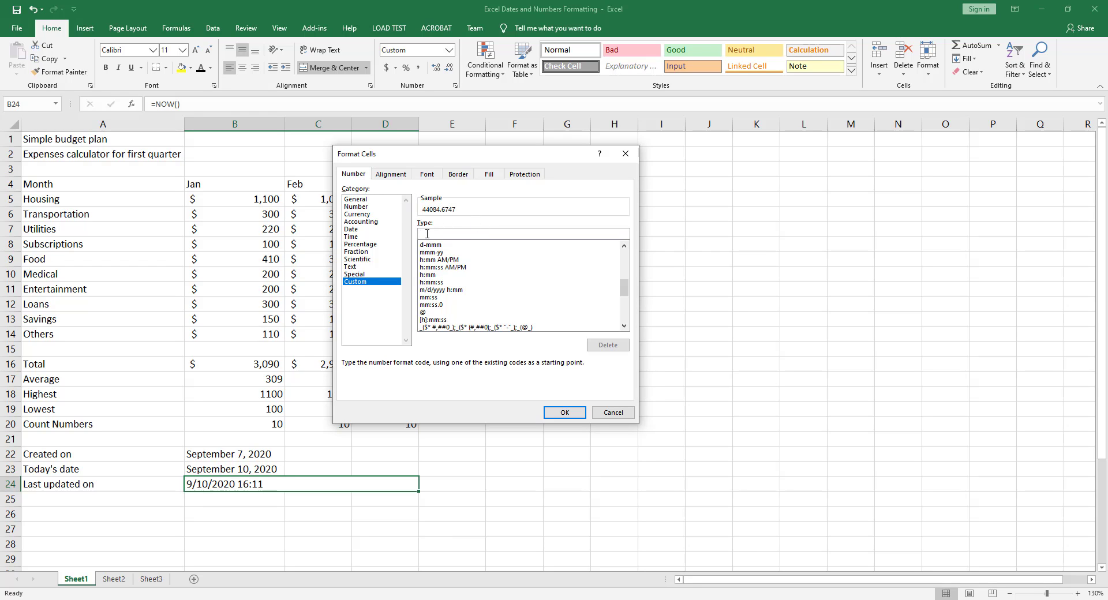
{"action": "type", "text": "m"}
{"action": "type", "text": "m"}
{"action": "type", "text": "m"}
{"action": "type", "text": "dd,"}
{"action": "type", "text": "yyyy at"}
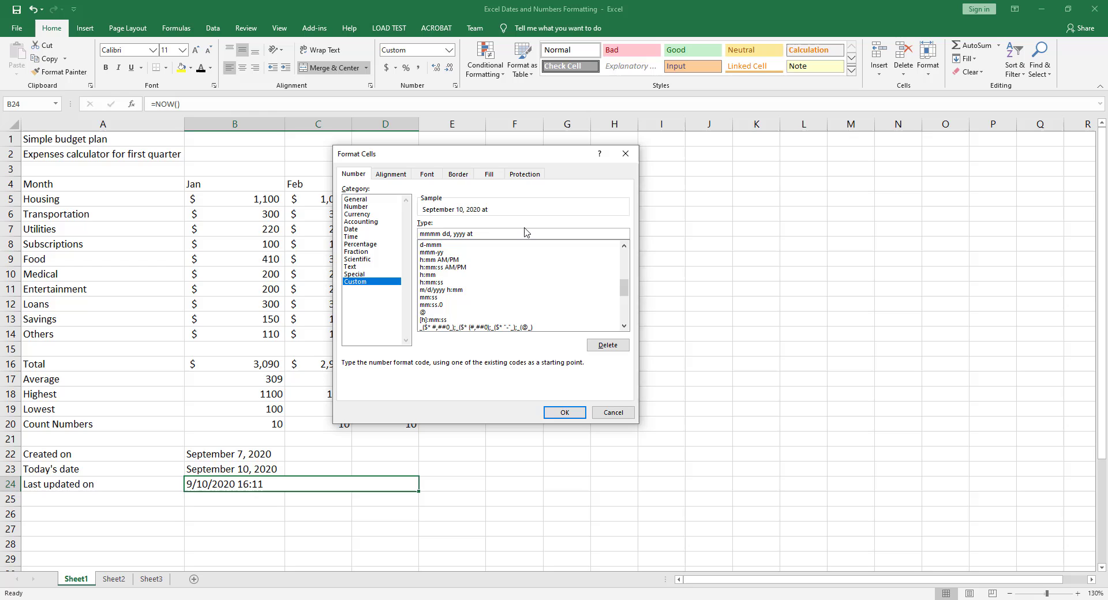
{"action": "left_click", "coordinate": [525, 232]}
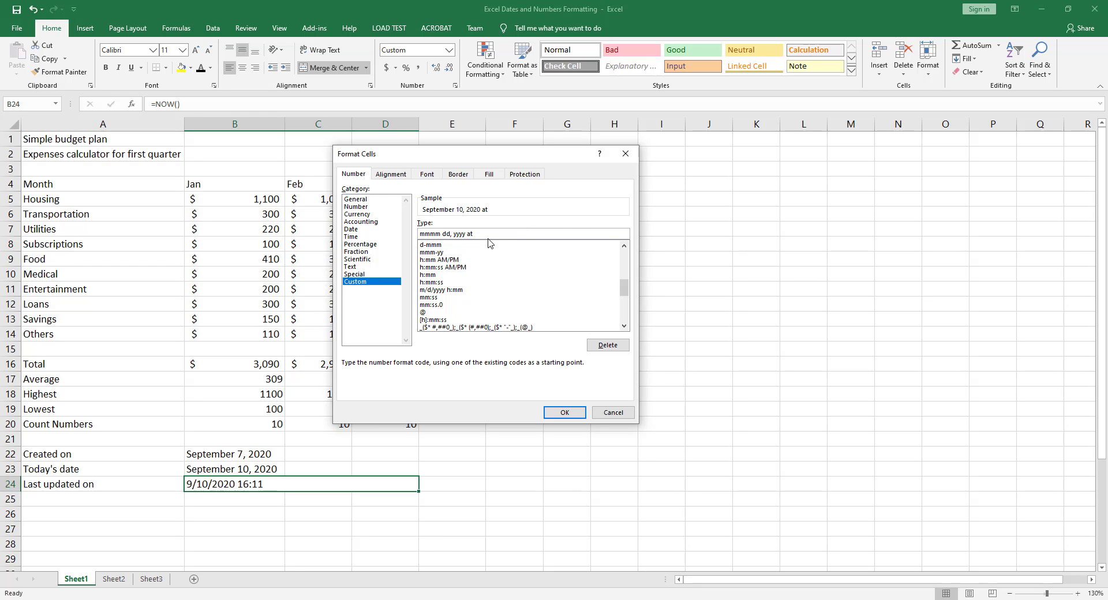
{"action": "type", "text": "hh:mm:ss"}
{"action": "left_click", "coordinate": [565, 414]}
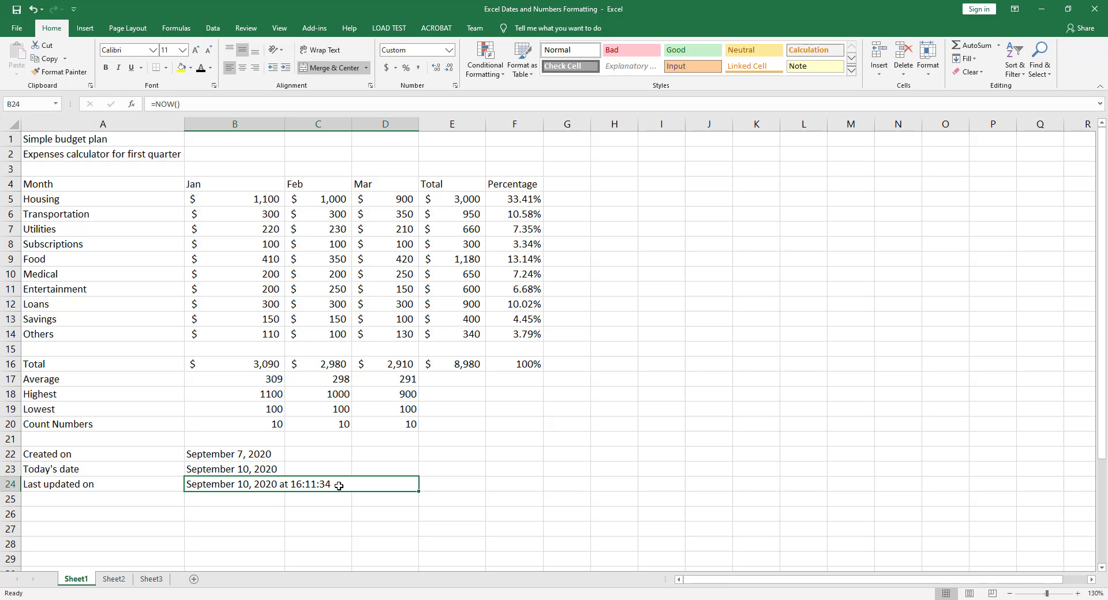
Extend the custom format of B24 with AM/PM after the seconds for a 12-hour time
{"action": "key", "text": "ctrl+1"}
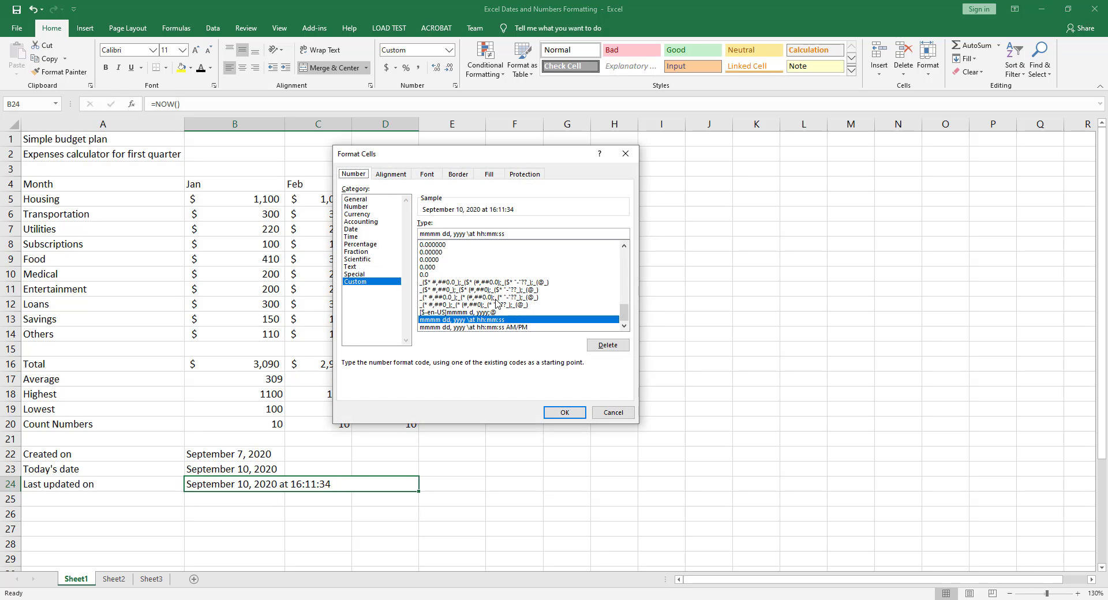
{"action": "left_click", "coordinate": [516, 235]}
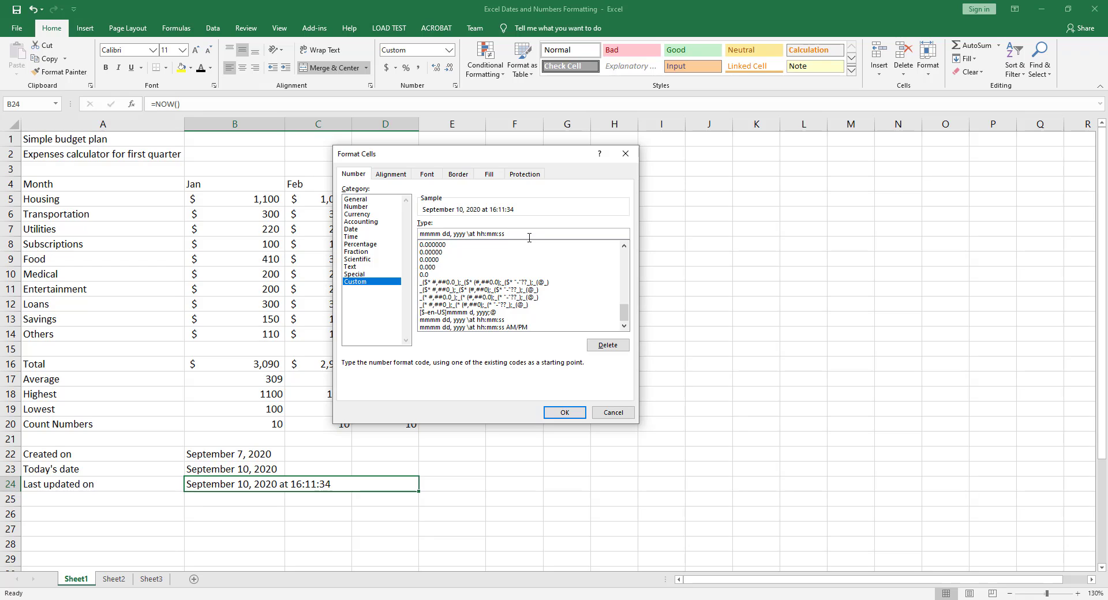
{"action": "type", "text": "am/pm"}
{"action": "left_click", "coordinate": [566, 412]}
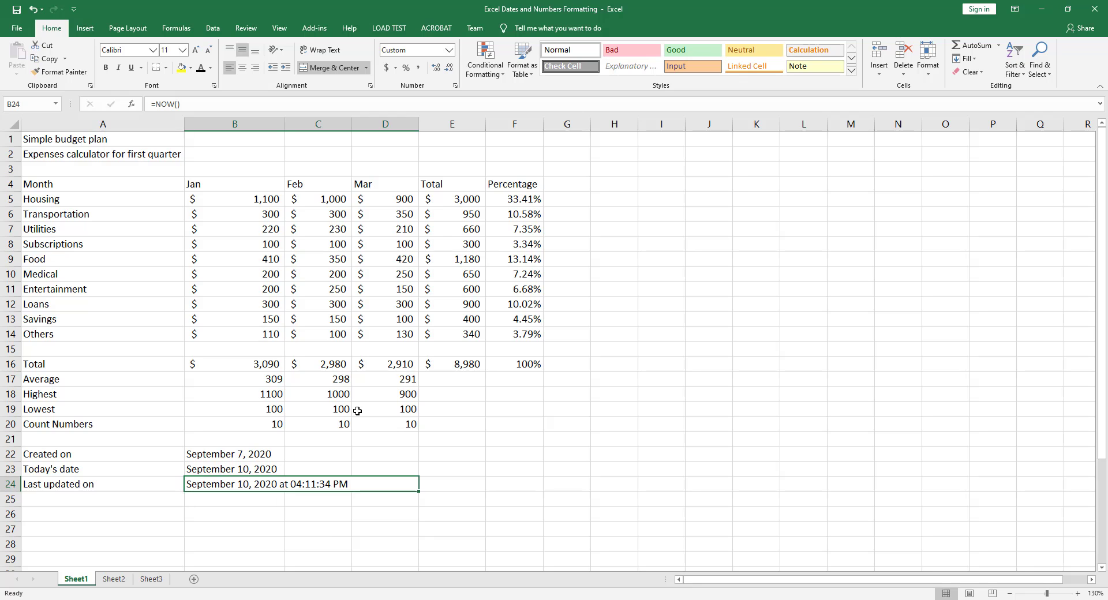
Examine the Number, Currency, Date, Percentage and Fraction format categories available for B24
{"action": "key", "text": "ctrl+1"}
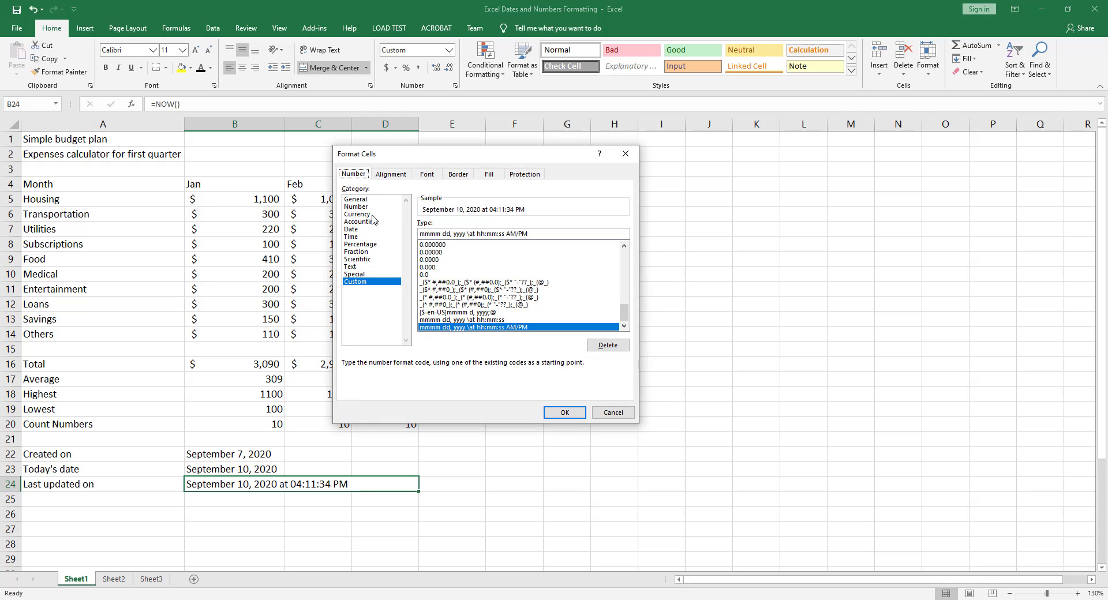
{"action": "left_click", "coordinate": [356, 208]}
{"action": "left_click", "coordinate": [355, 216]}
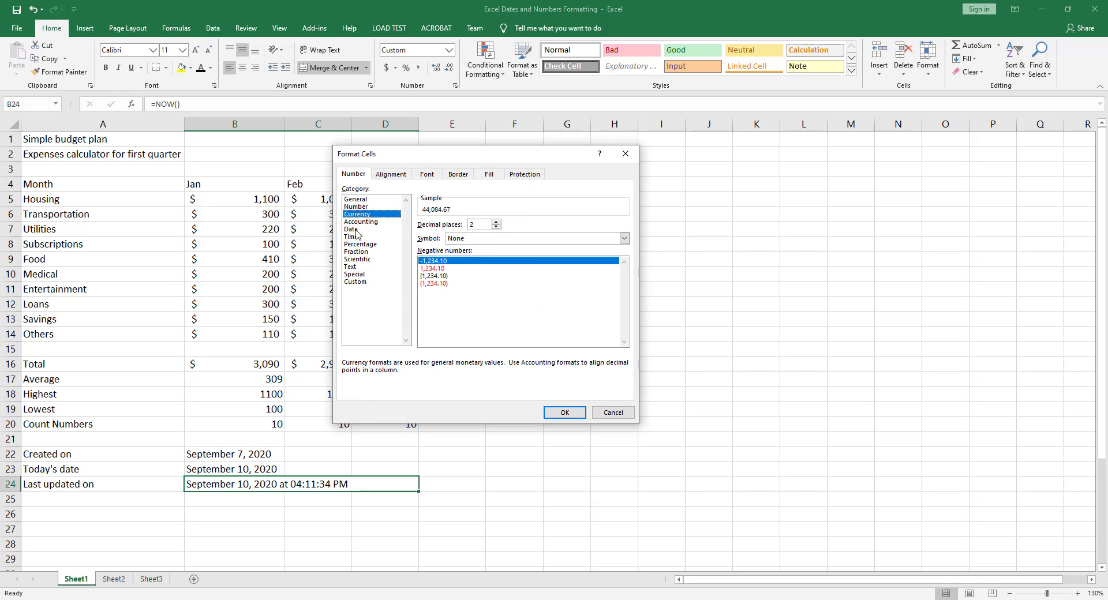
{"action": "left_click", "coordinate": [356, 231]}
{"action": "left_click", "coordinate": [355, 245]}
{"action": "left_click", "coordinate": [351, 252]}
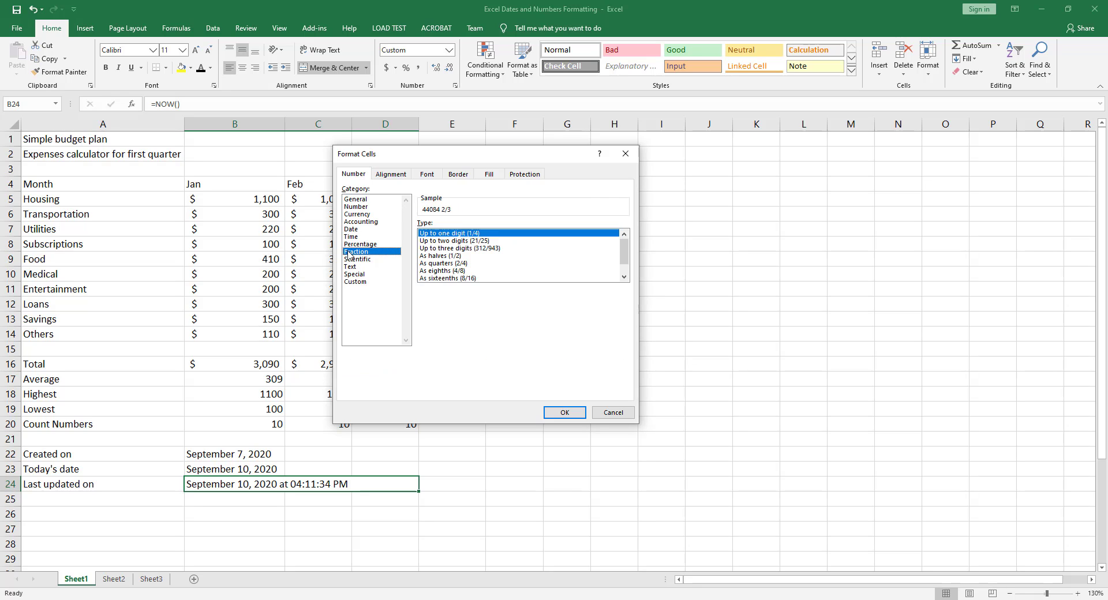